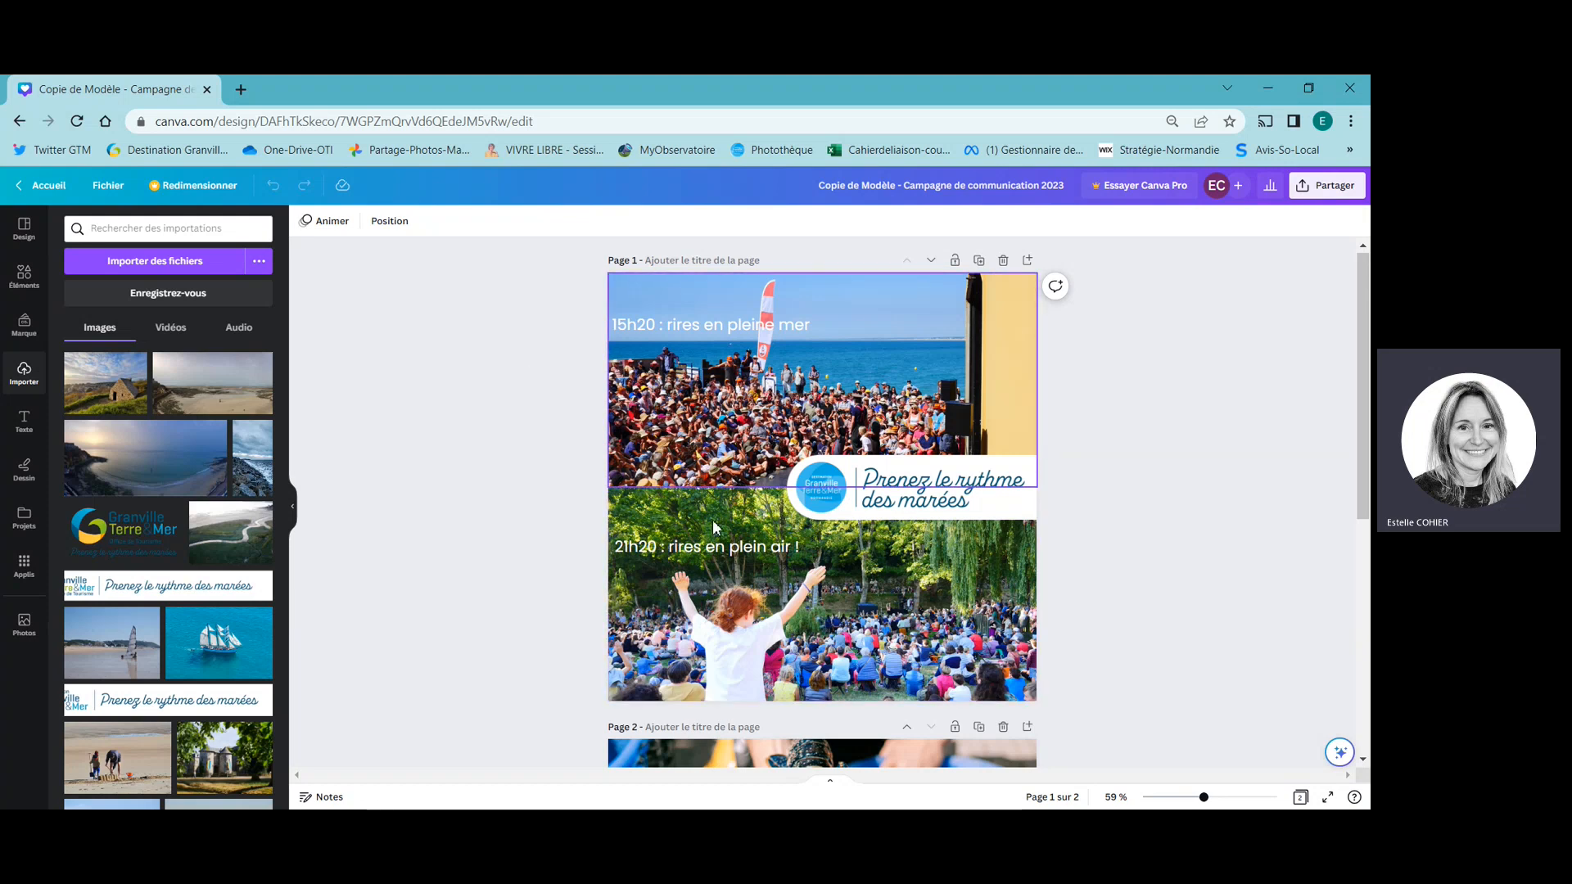
Upload both images from the desktop folder "Visuels campagne de communication" to the design's image library.
left_click(173, 260)
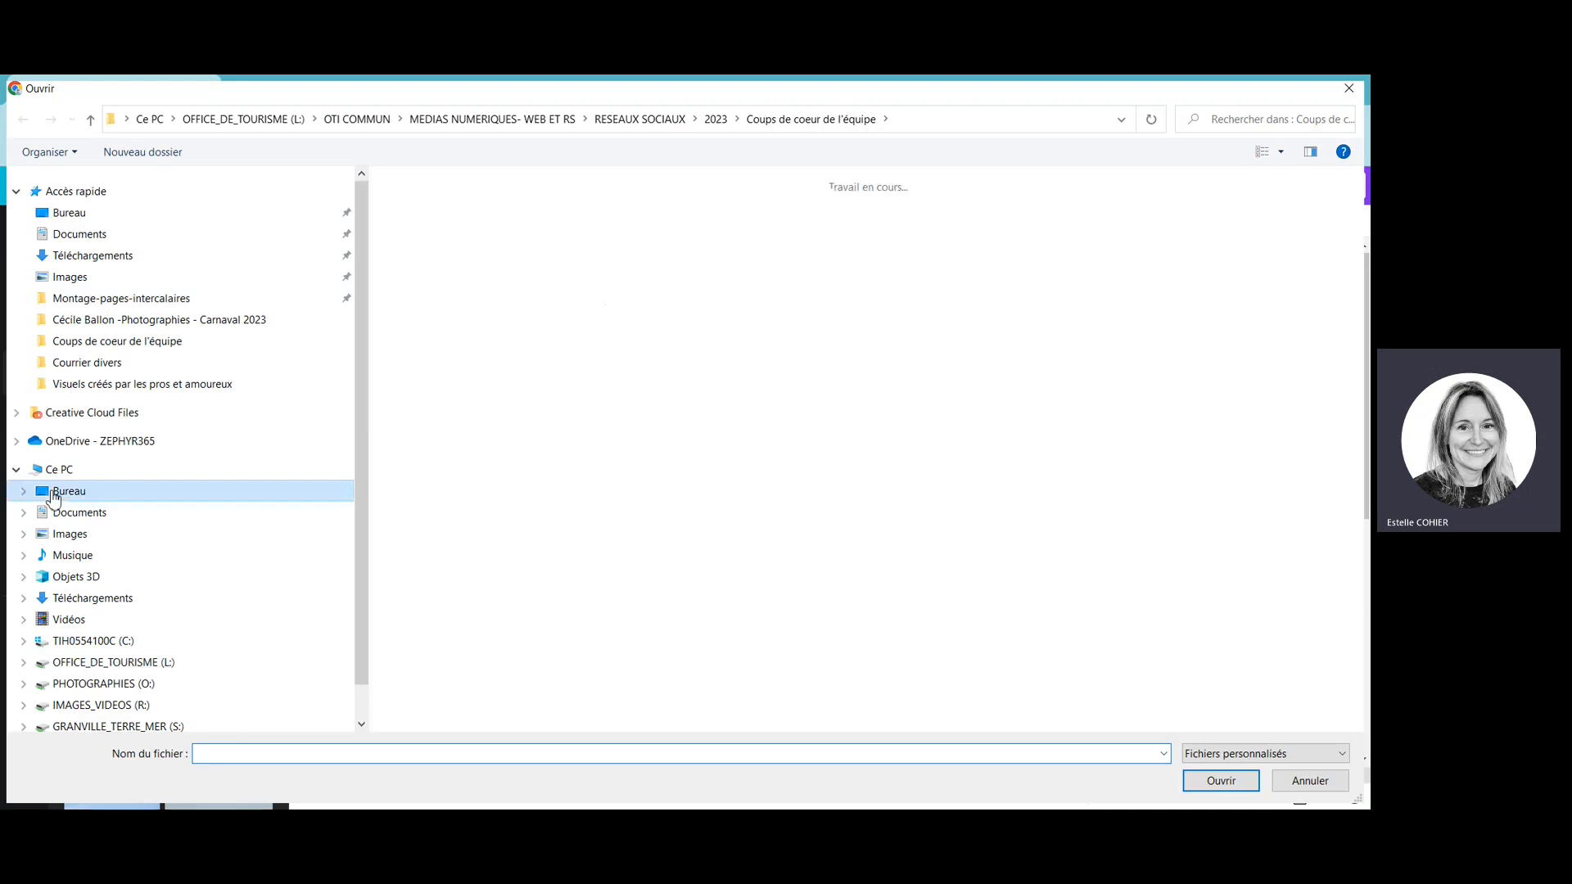
left_click(46, 488)
double_click(431, 225)
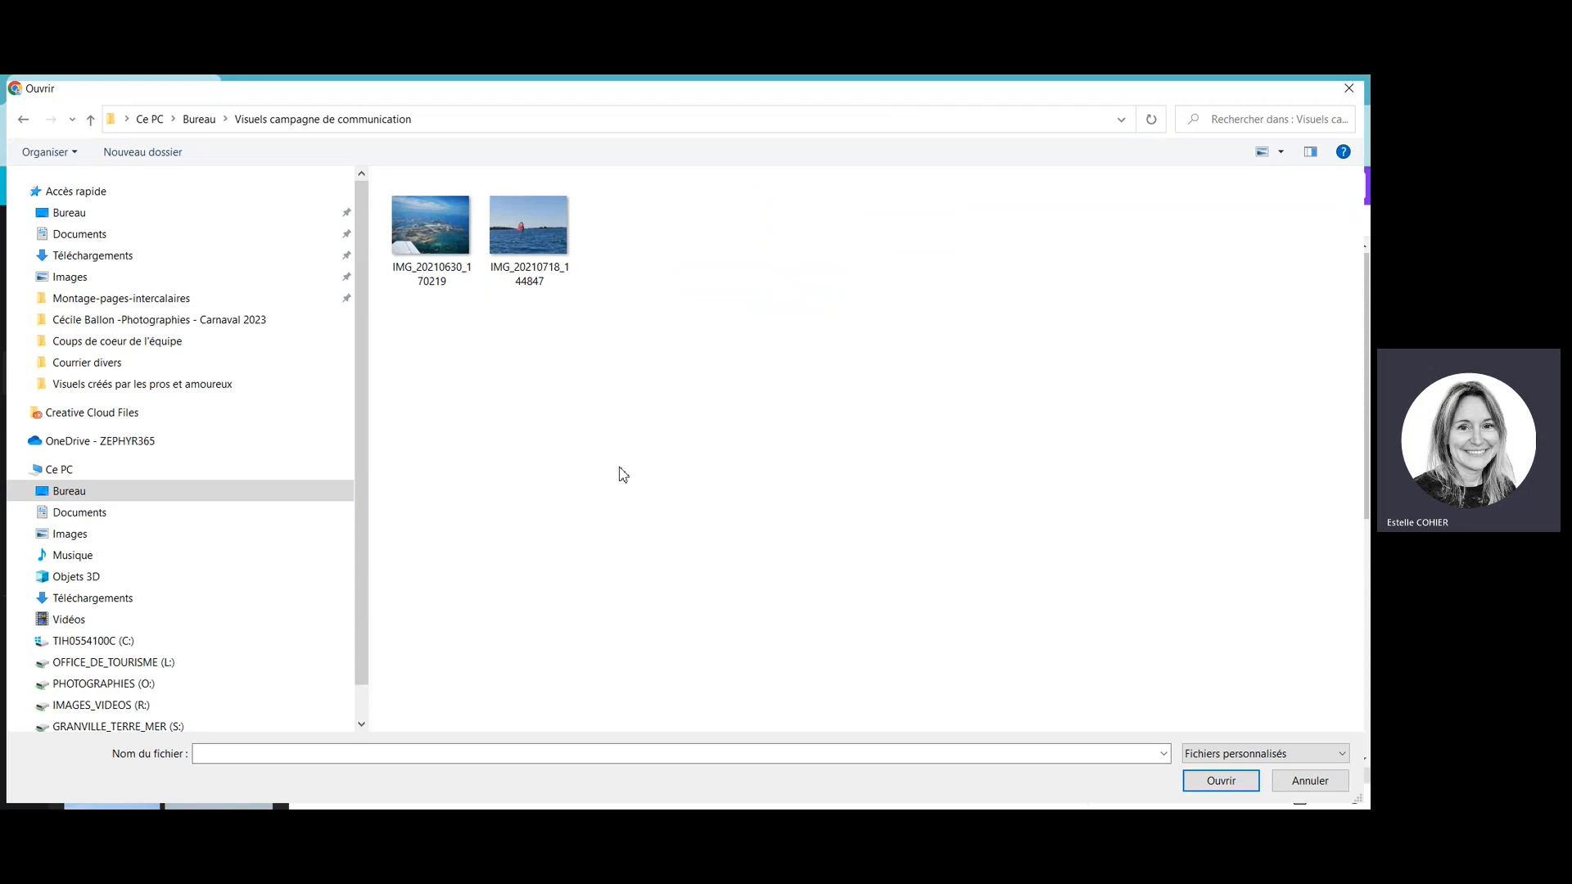
key("ctrl+a")
left_click(1205, 783)
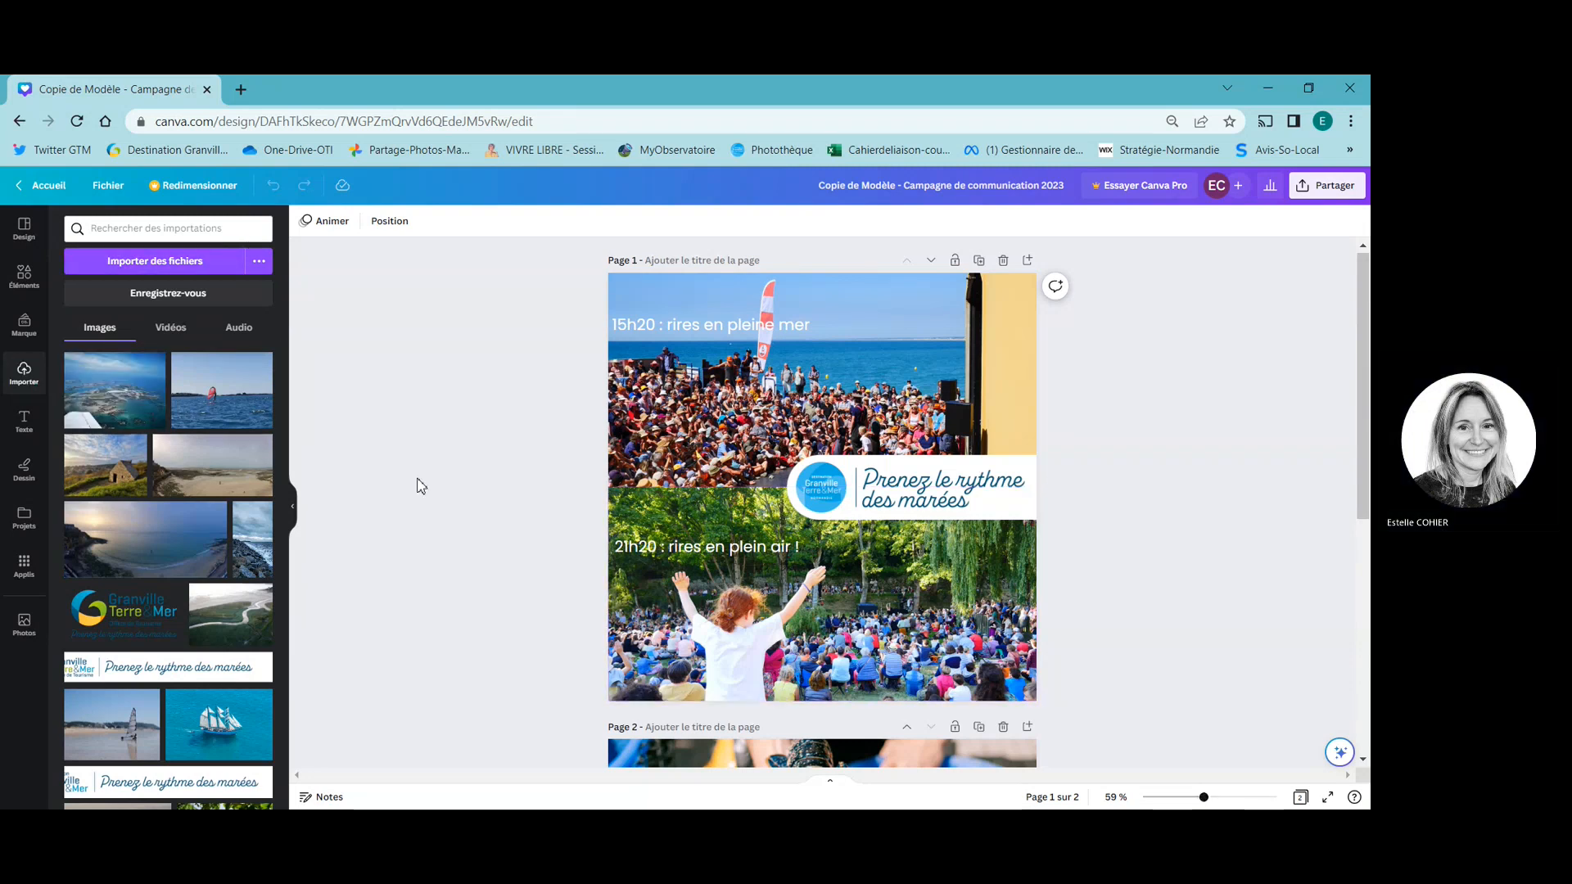
Replace page 1's upper photo with the uploaded wing-foil image and its lower photo with the aerial island image.
left_click(669, 397)
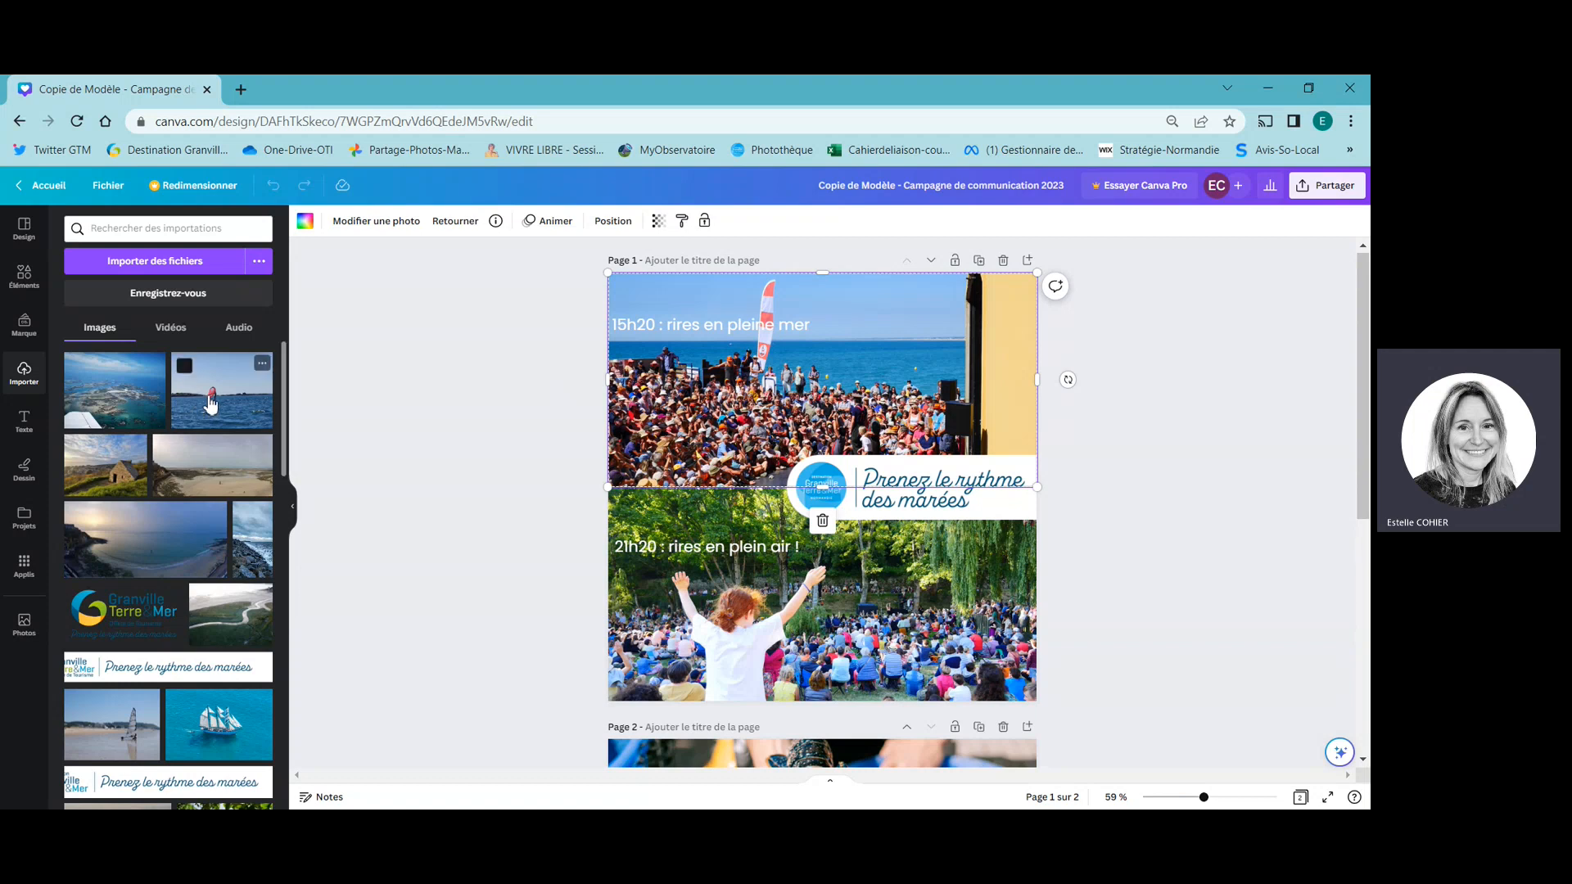
left_click_drag(209, 401, 616, 385)
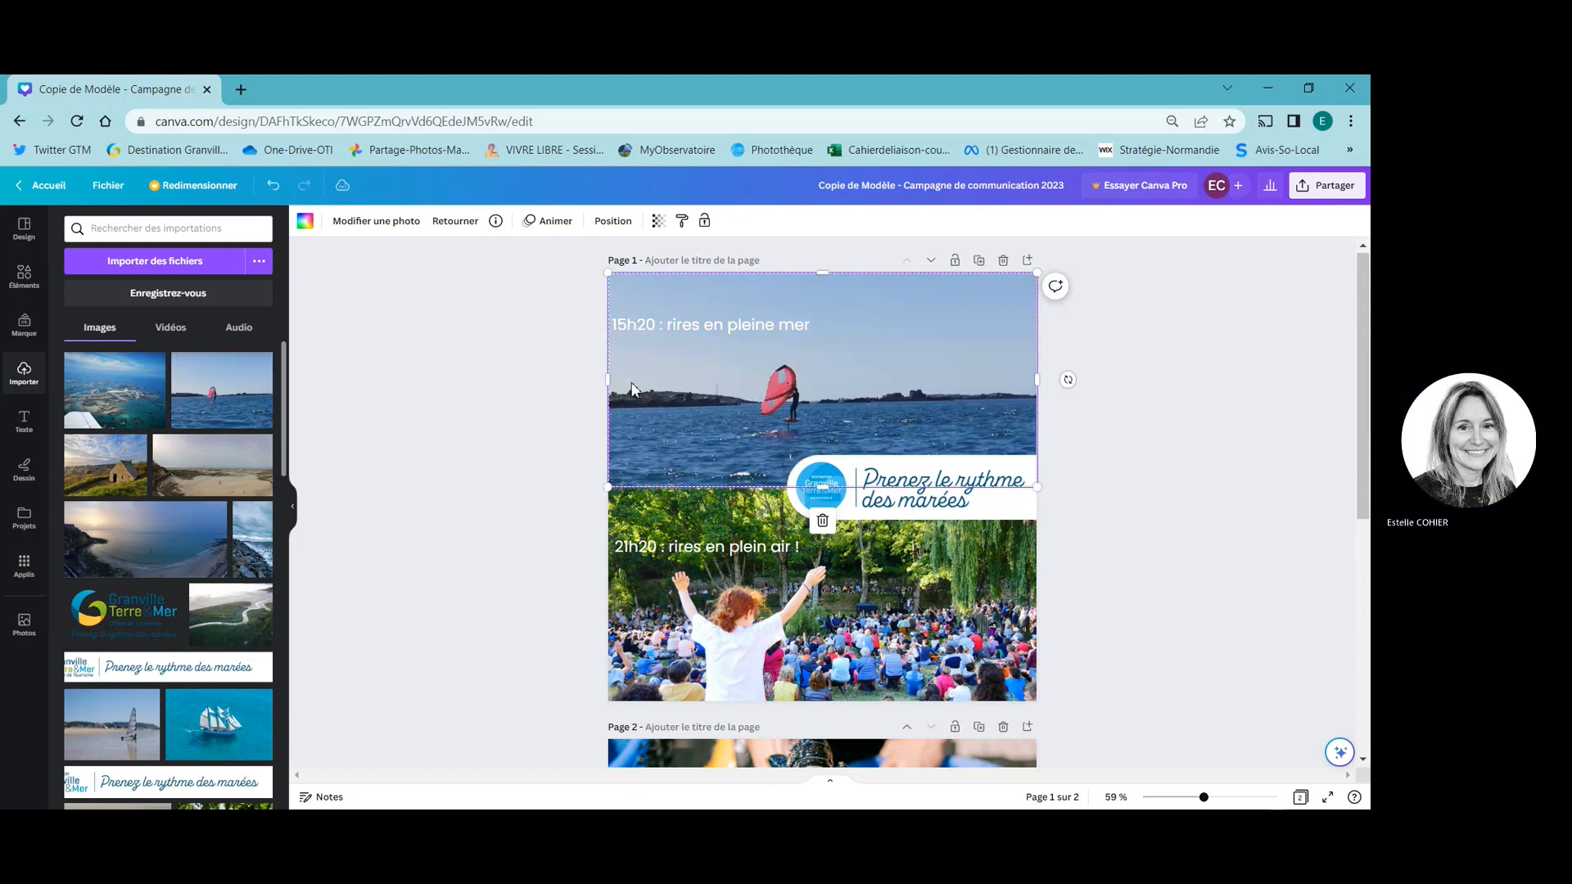
left_click(675, 620)
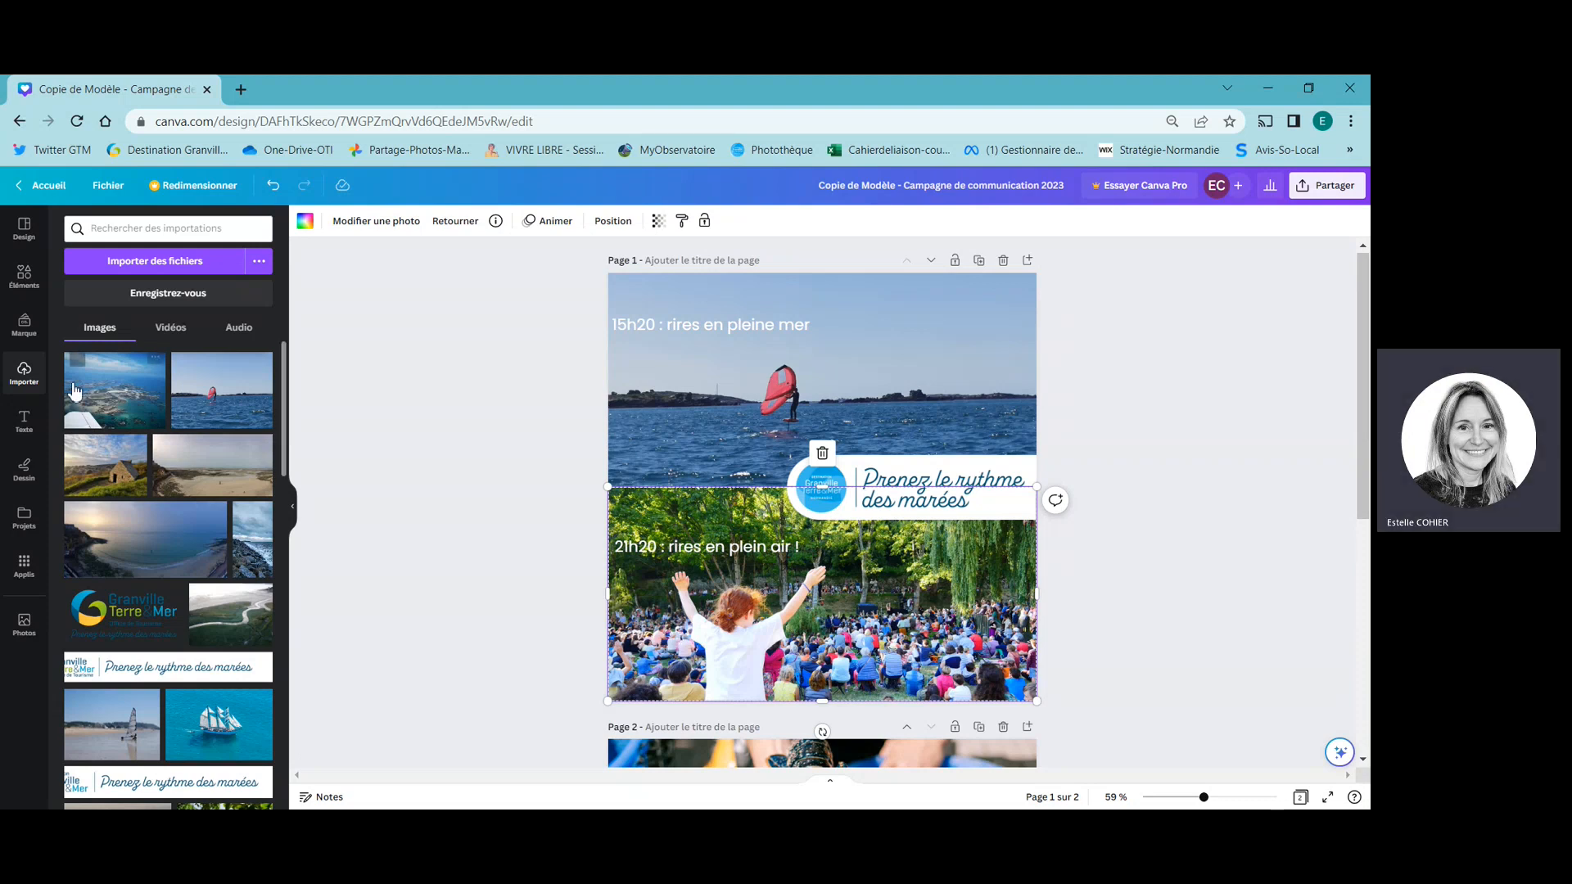
left_click_drag(74, 390, 627, 586)
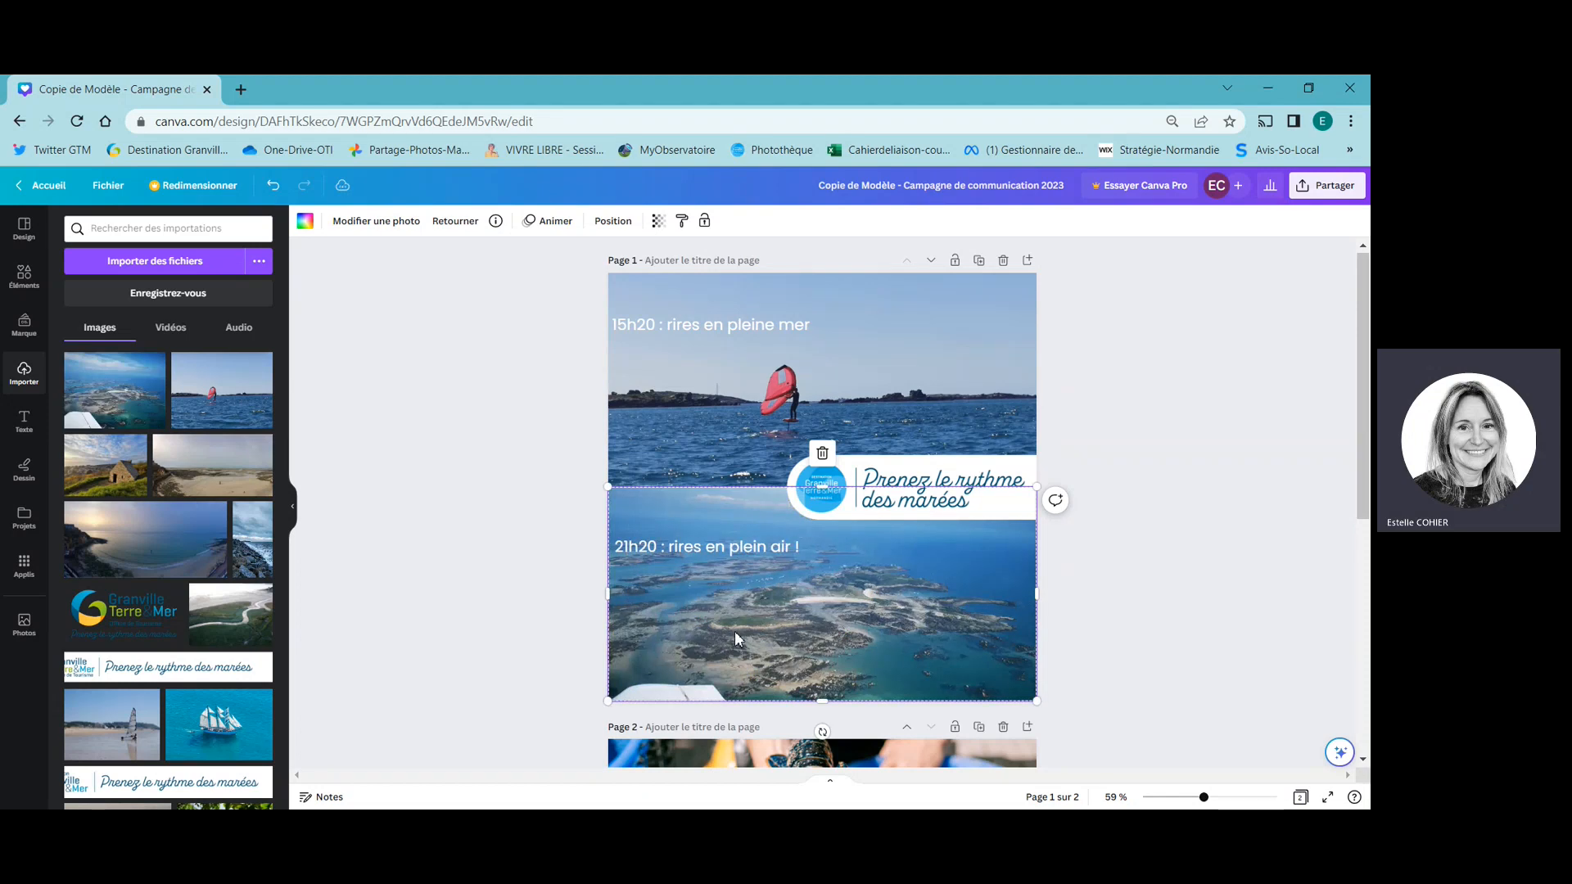
Shift the aerial photo slightly upward within its lower frame crop and apply the crop.
double_click(735, 630)
left_click_drag(734, 630, 736, 607)
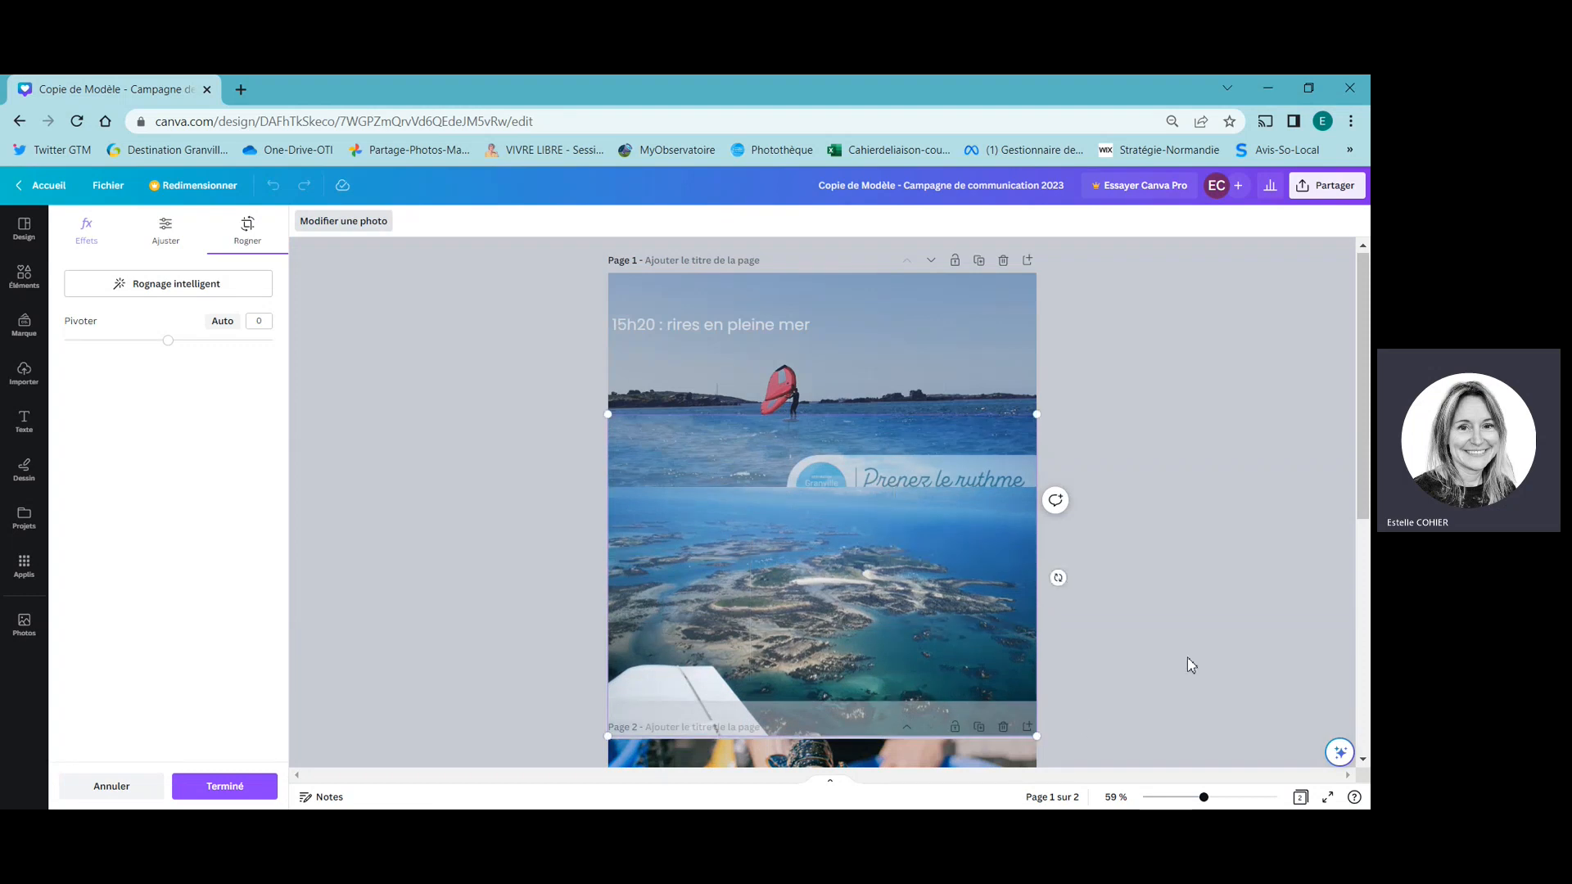
left_click(1190, 665)
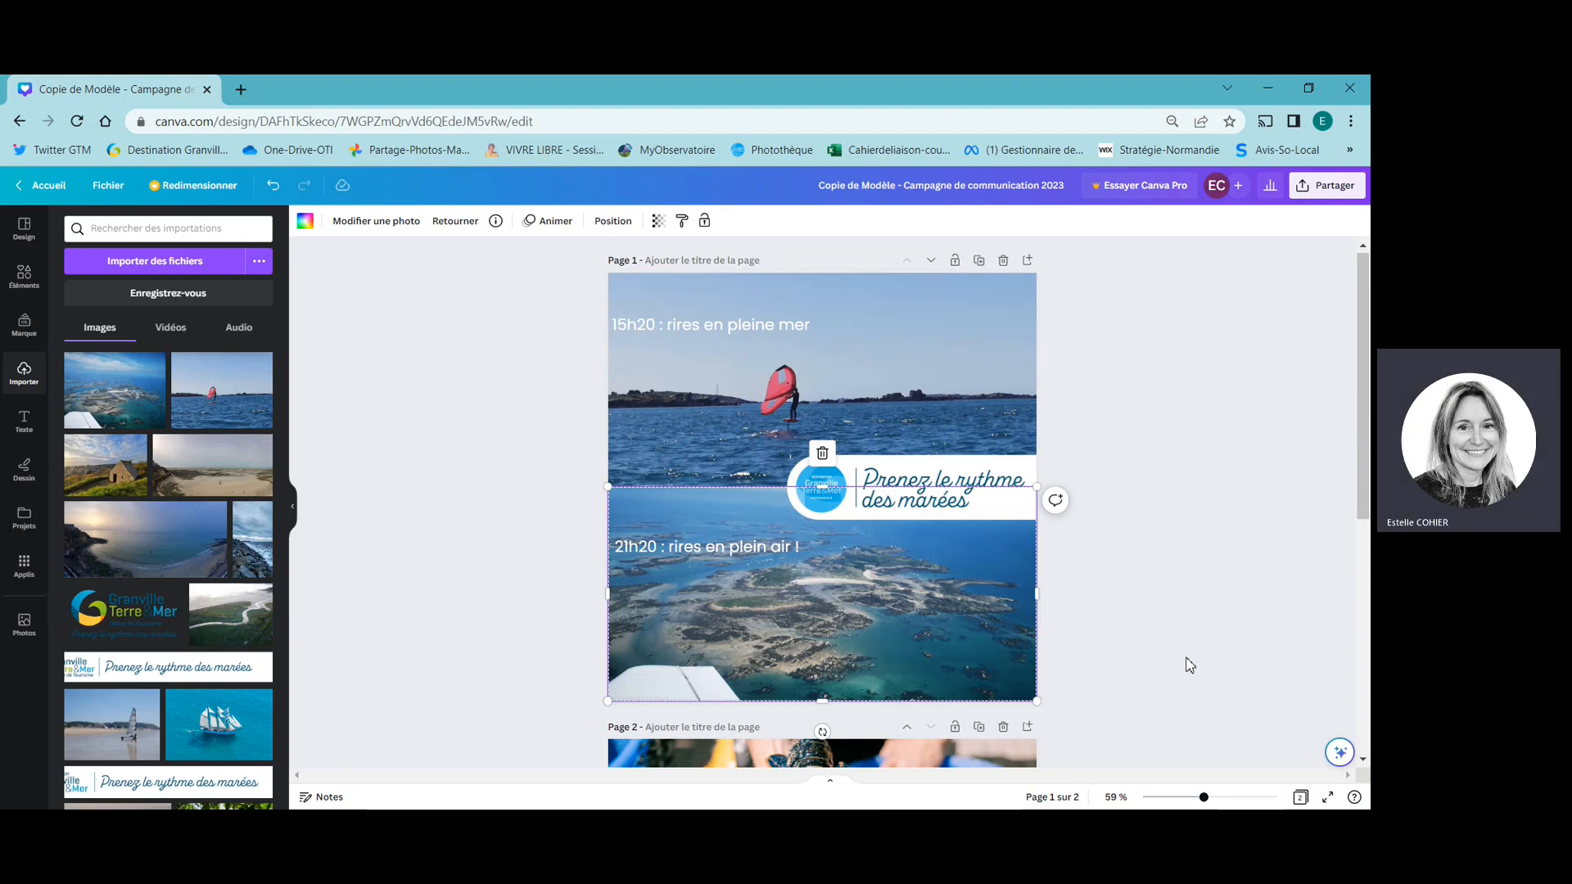
Set the font size of the upper caption on page 1 to 30.
double_click(763, 326)
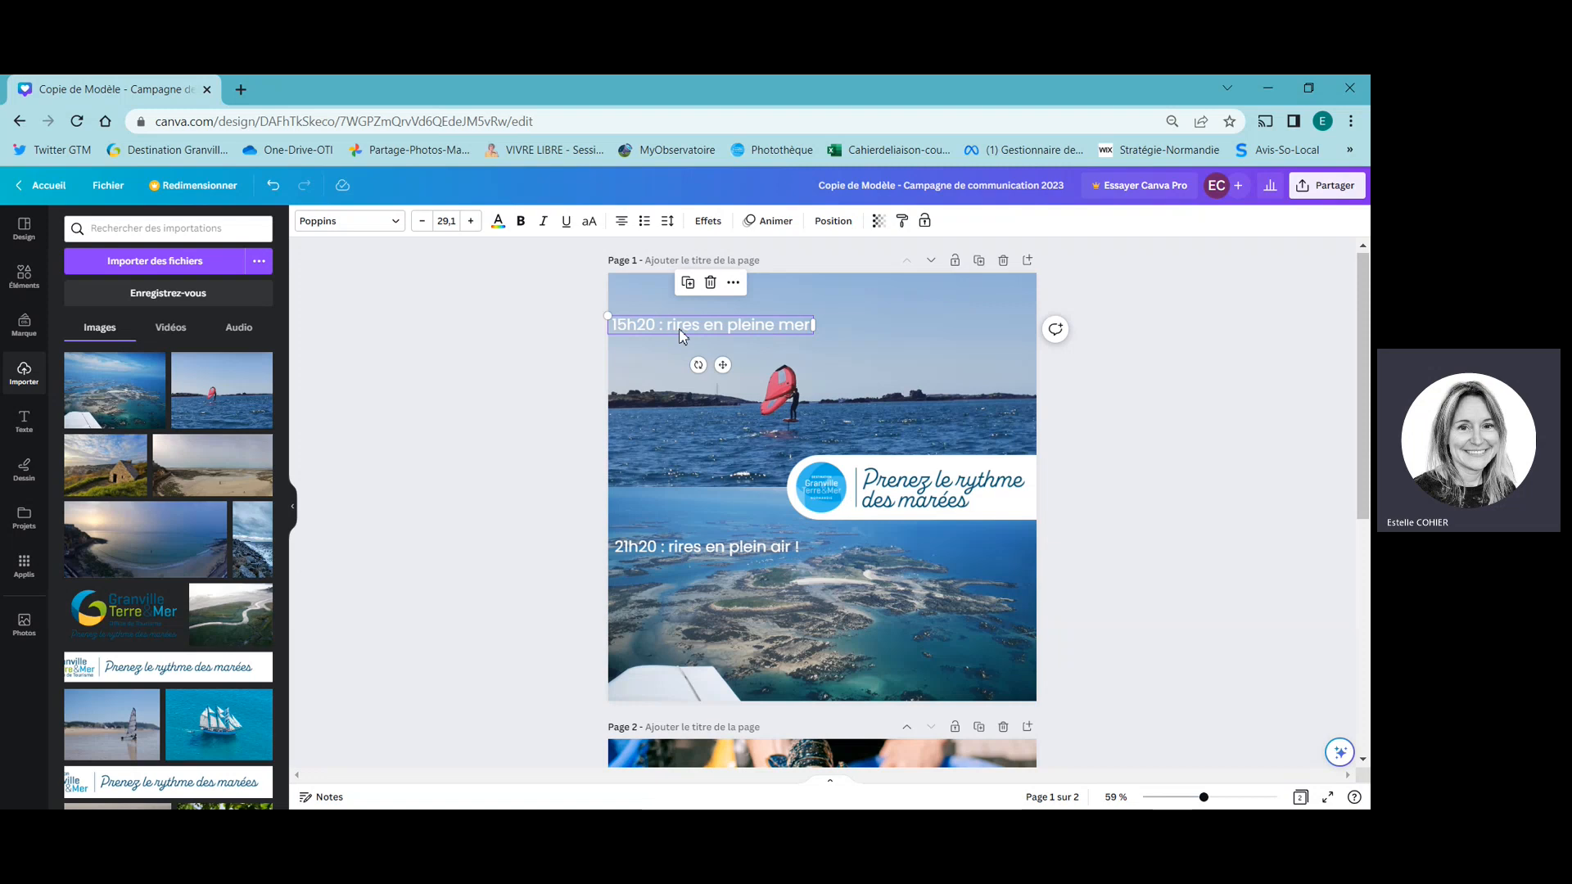
left_click(470, 222)
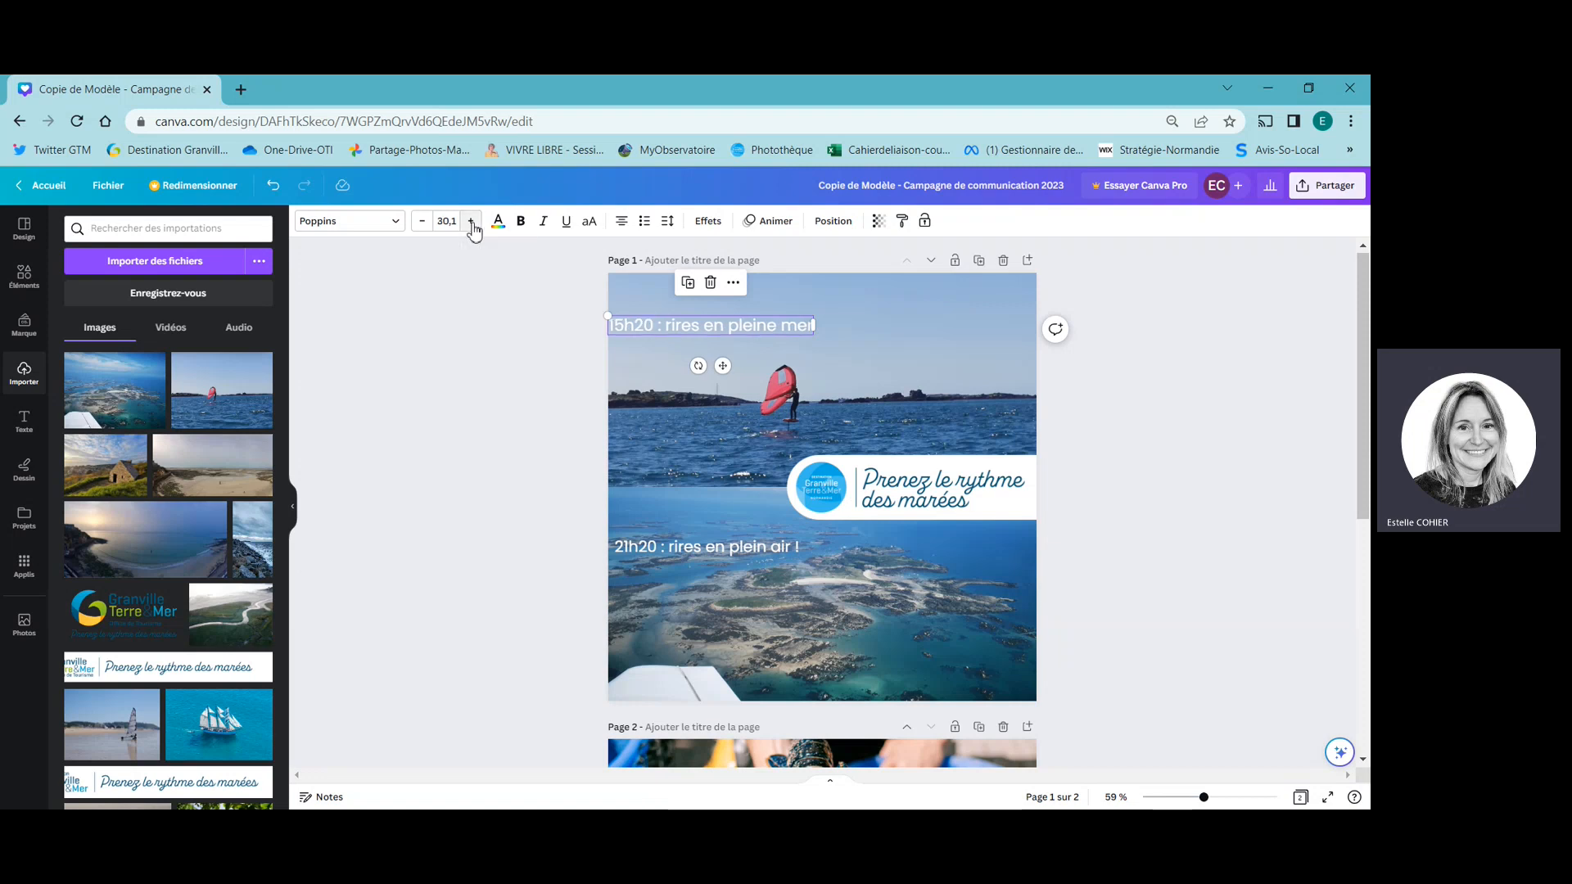
left_click(448, 222)
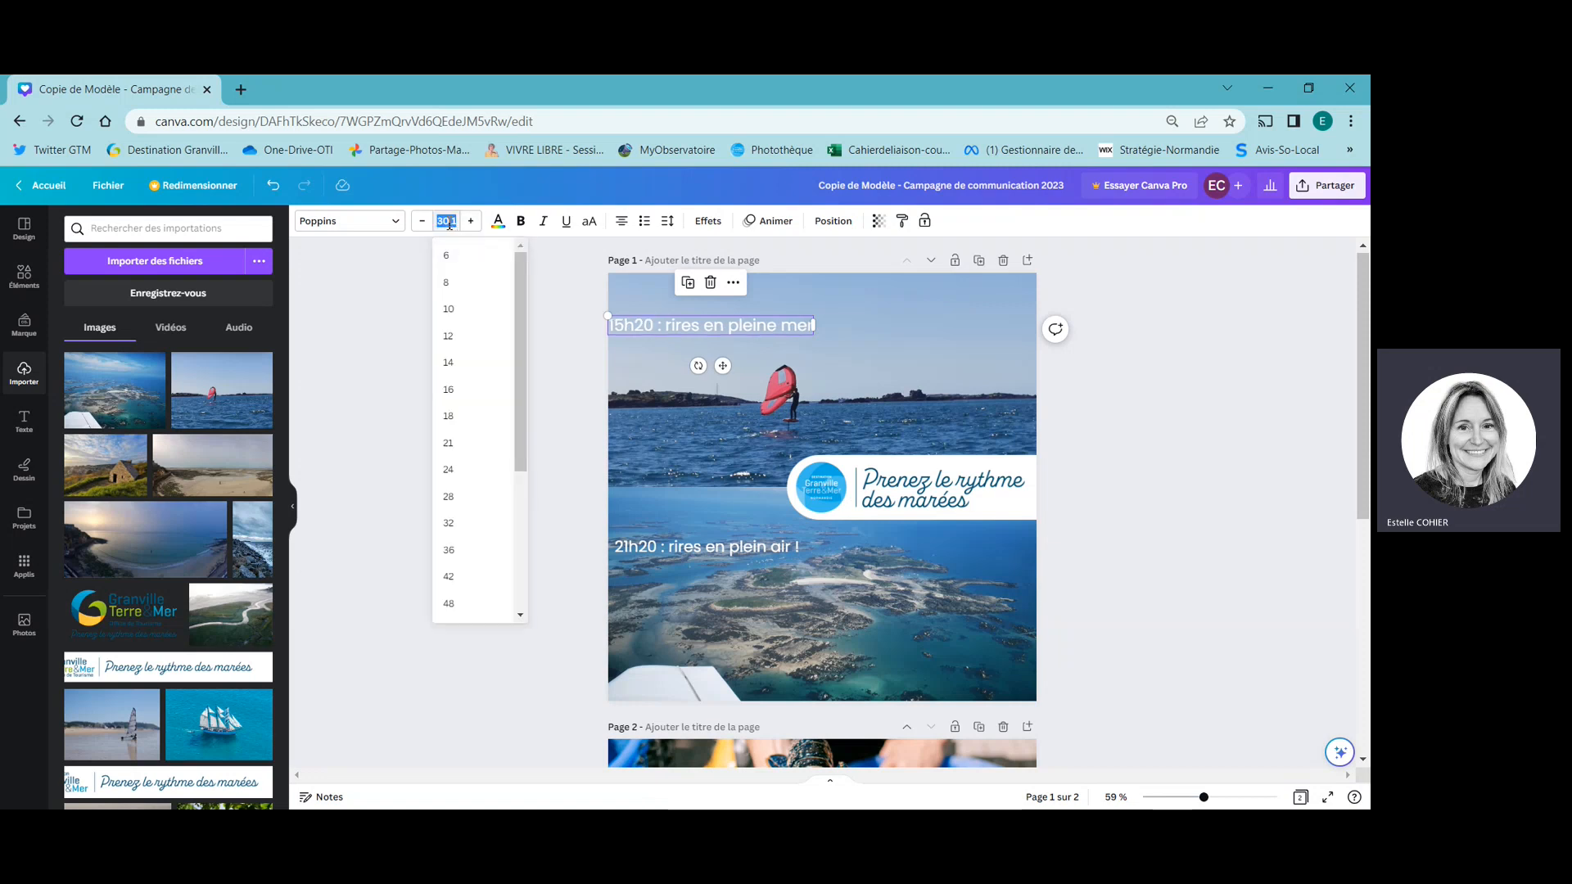
type("30")
key("Return")
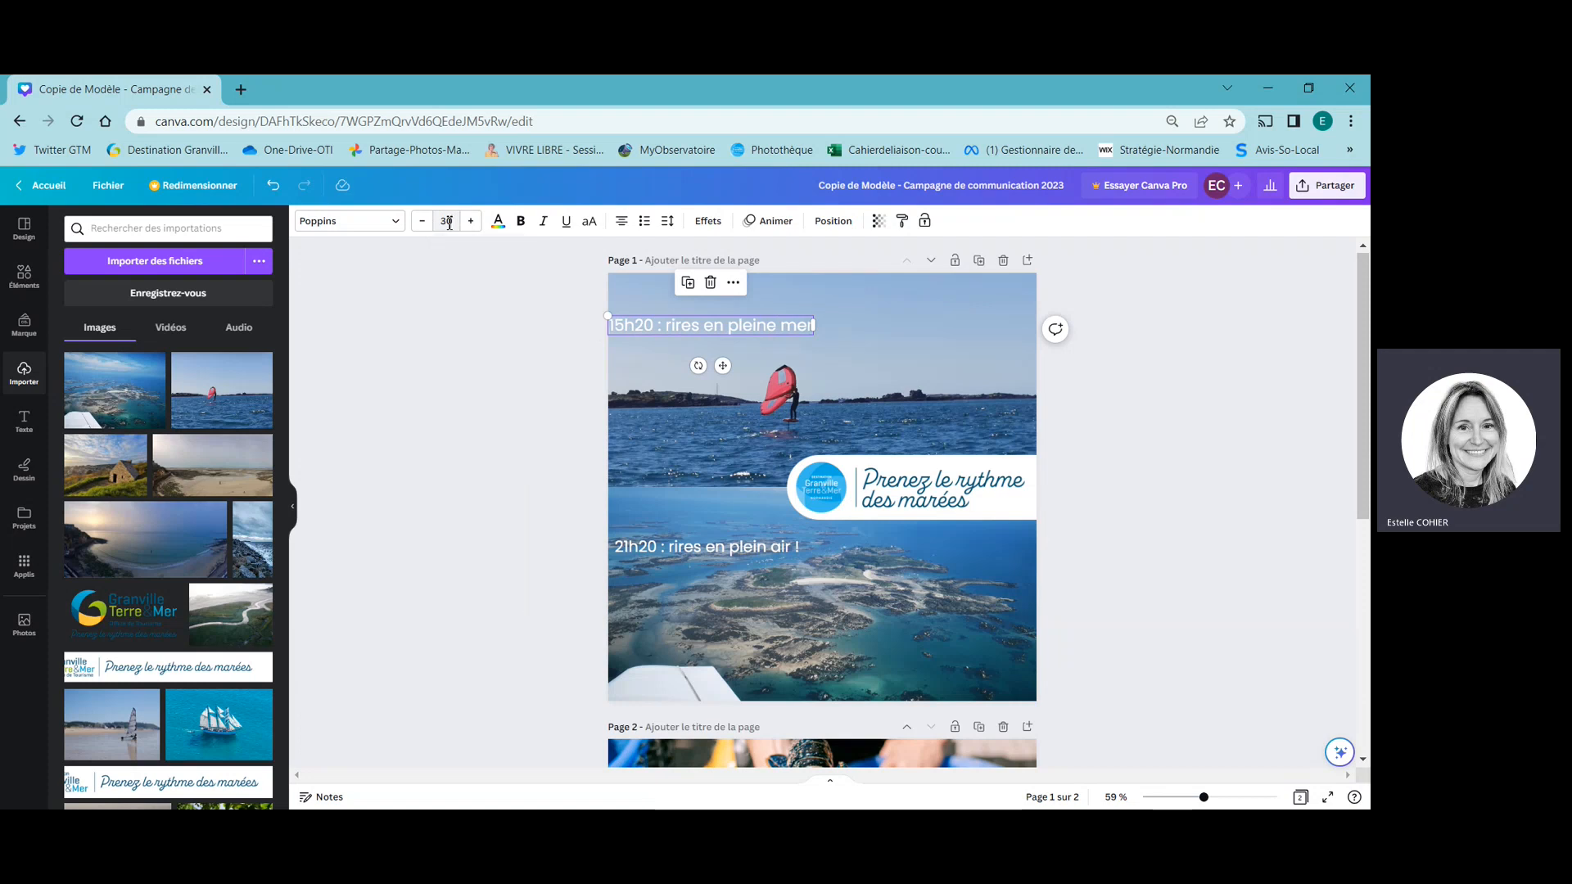
Change the time in the upper caption to 10h20.
left_click(656, 327)
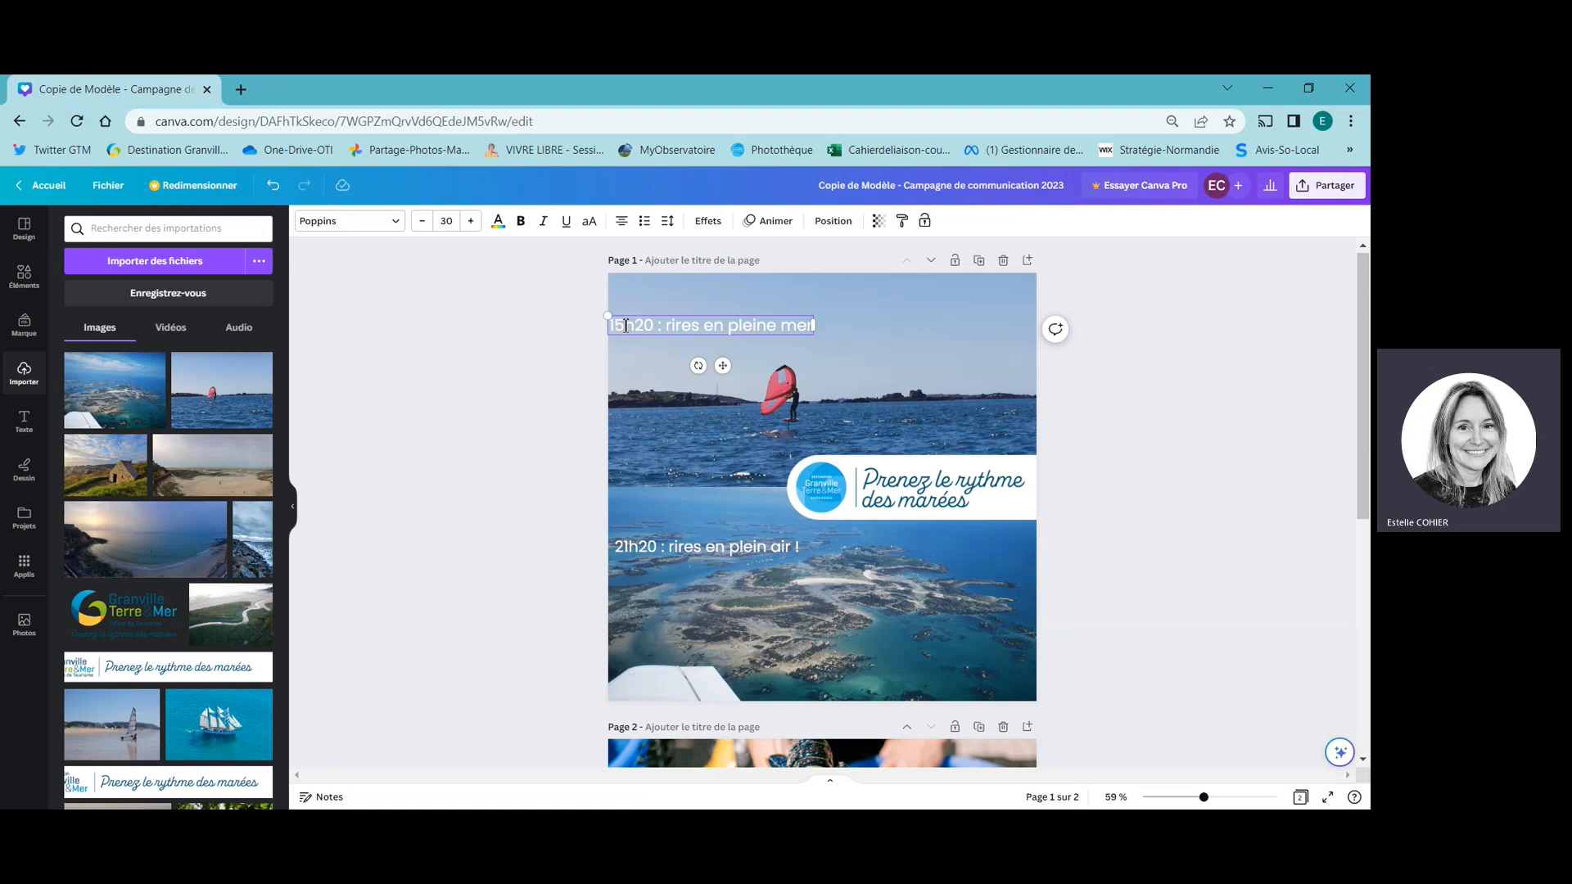
left_click(626, 326)
key("BackSpace")
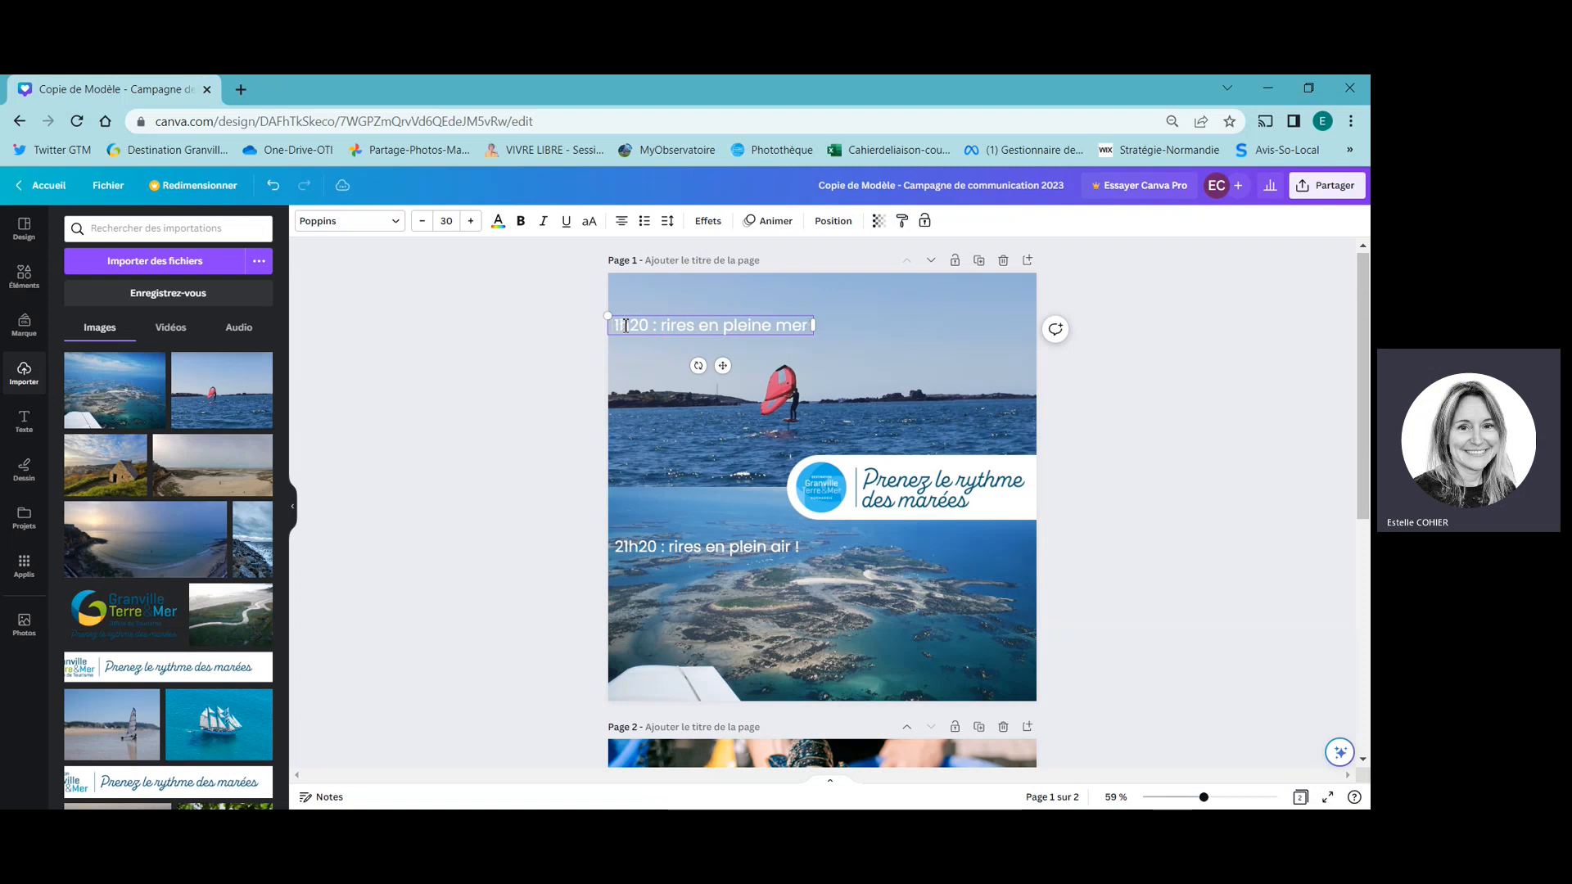
type("0")
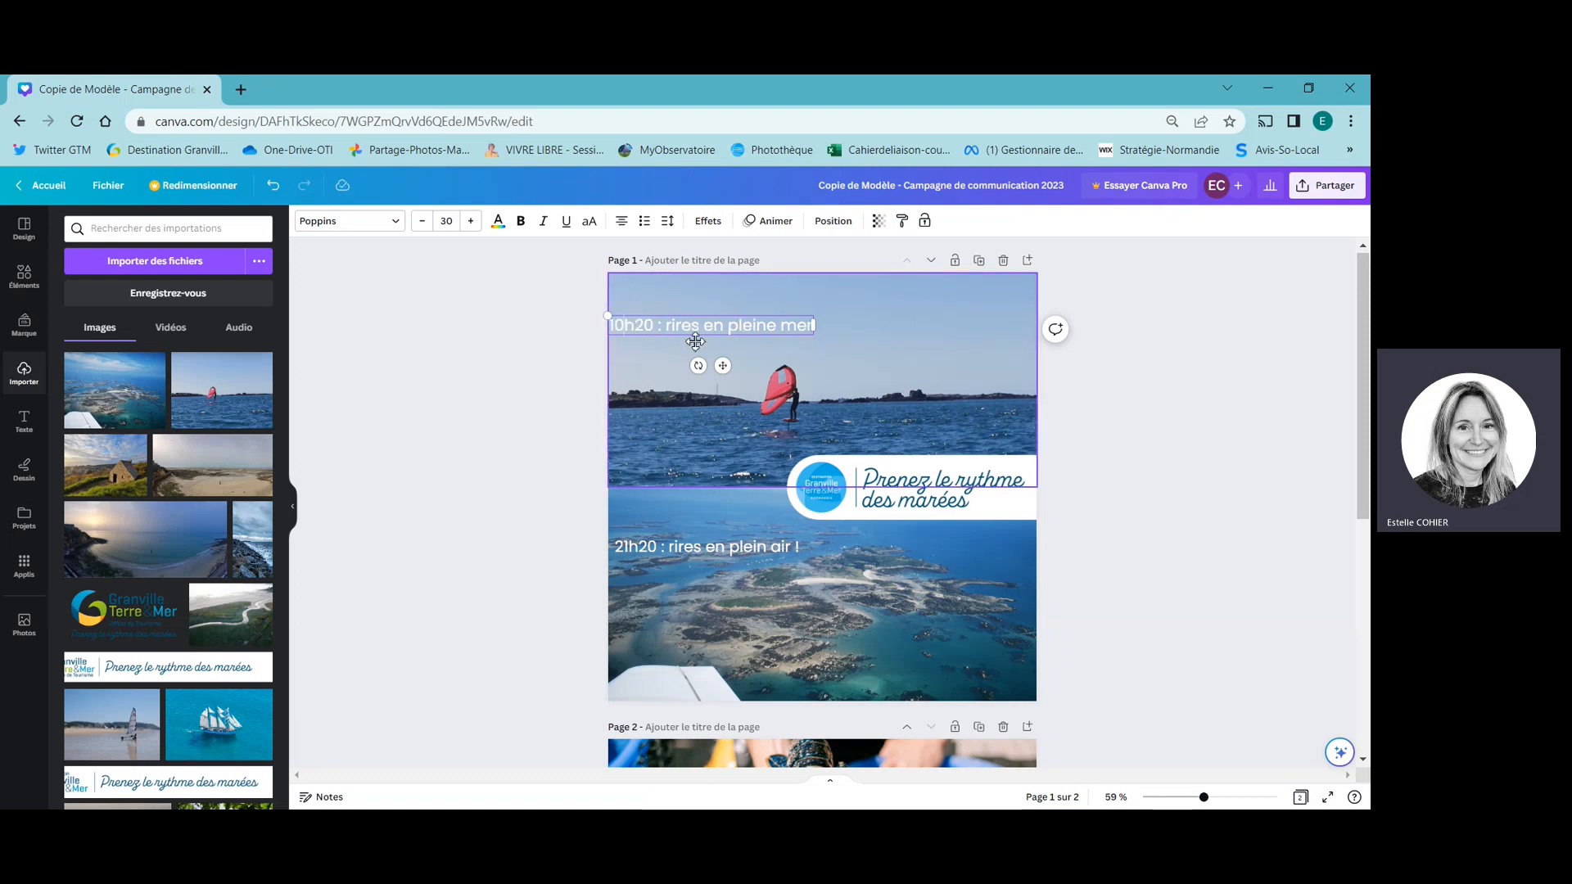
Replace the upper caption's wording after the time with "voler en wing au coeur de Chausey" and widen its text box to fit one line.
left_click_drag(667, 326, 813, 332)
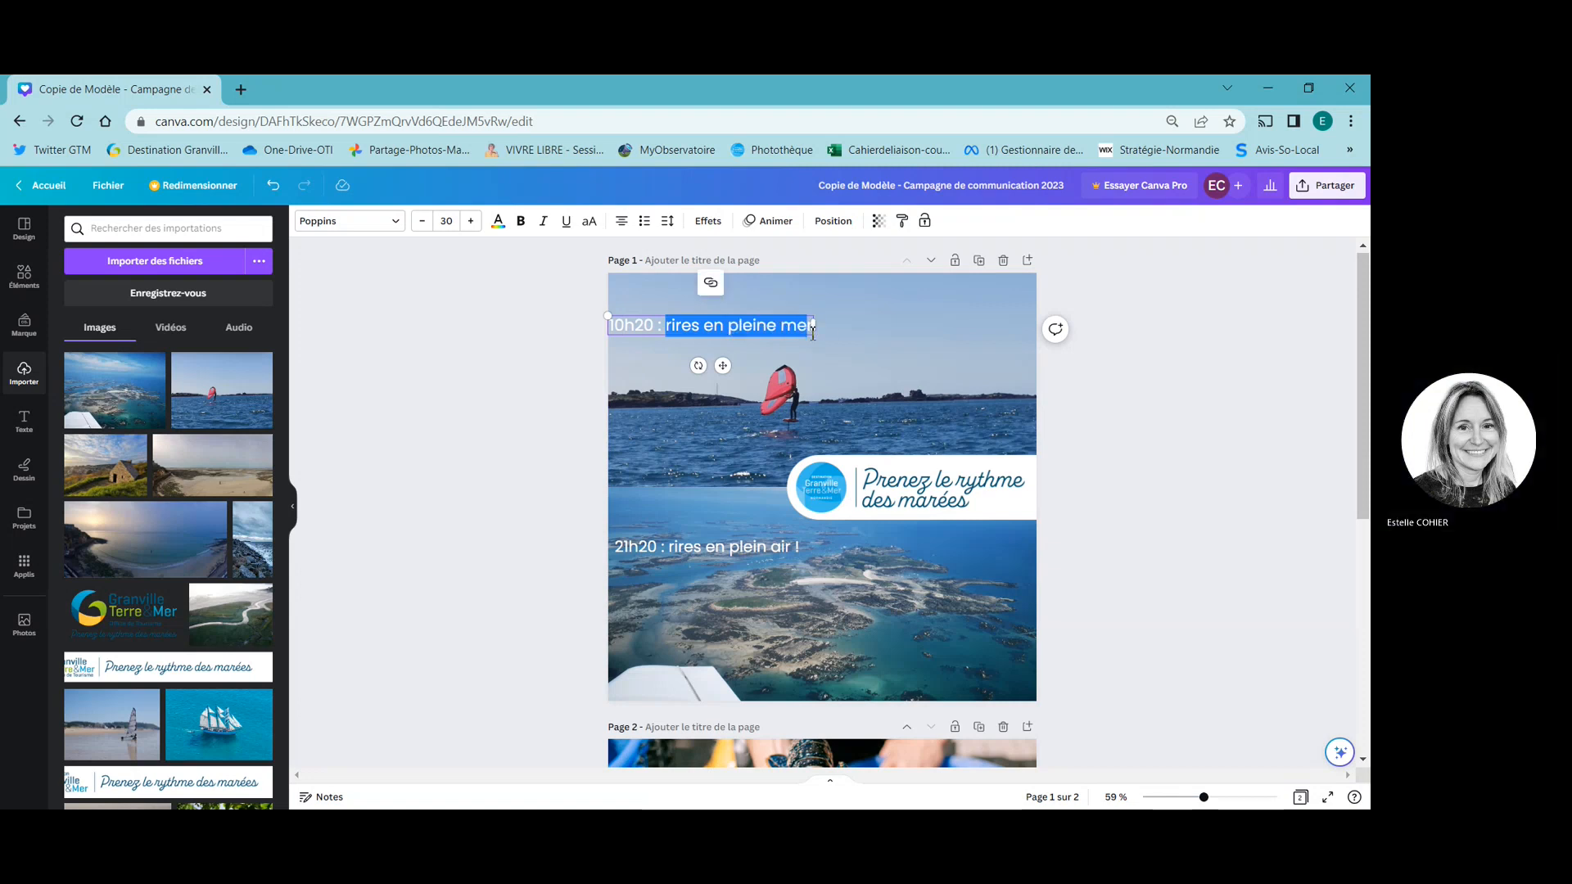
type("r")
key("BackSpace")
type("voler en wi")
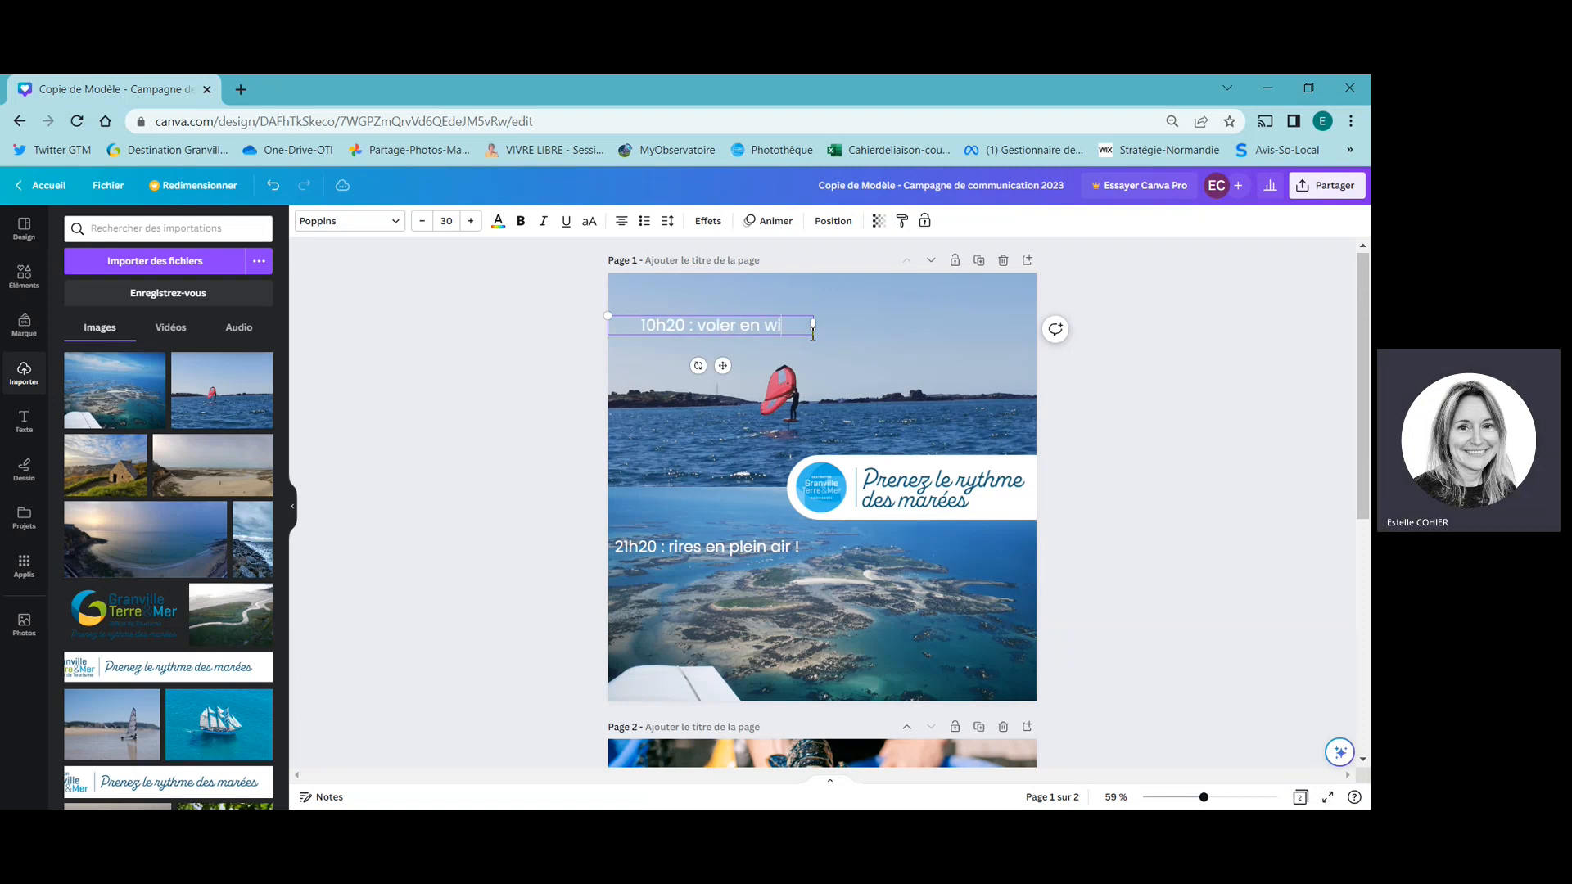
type("ng au coeur de l'ar")
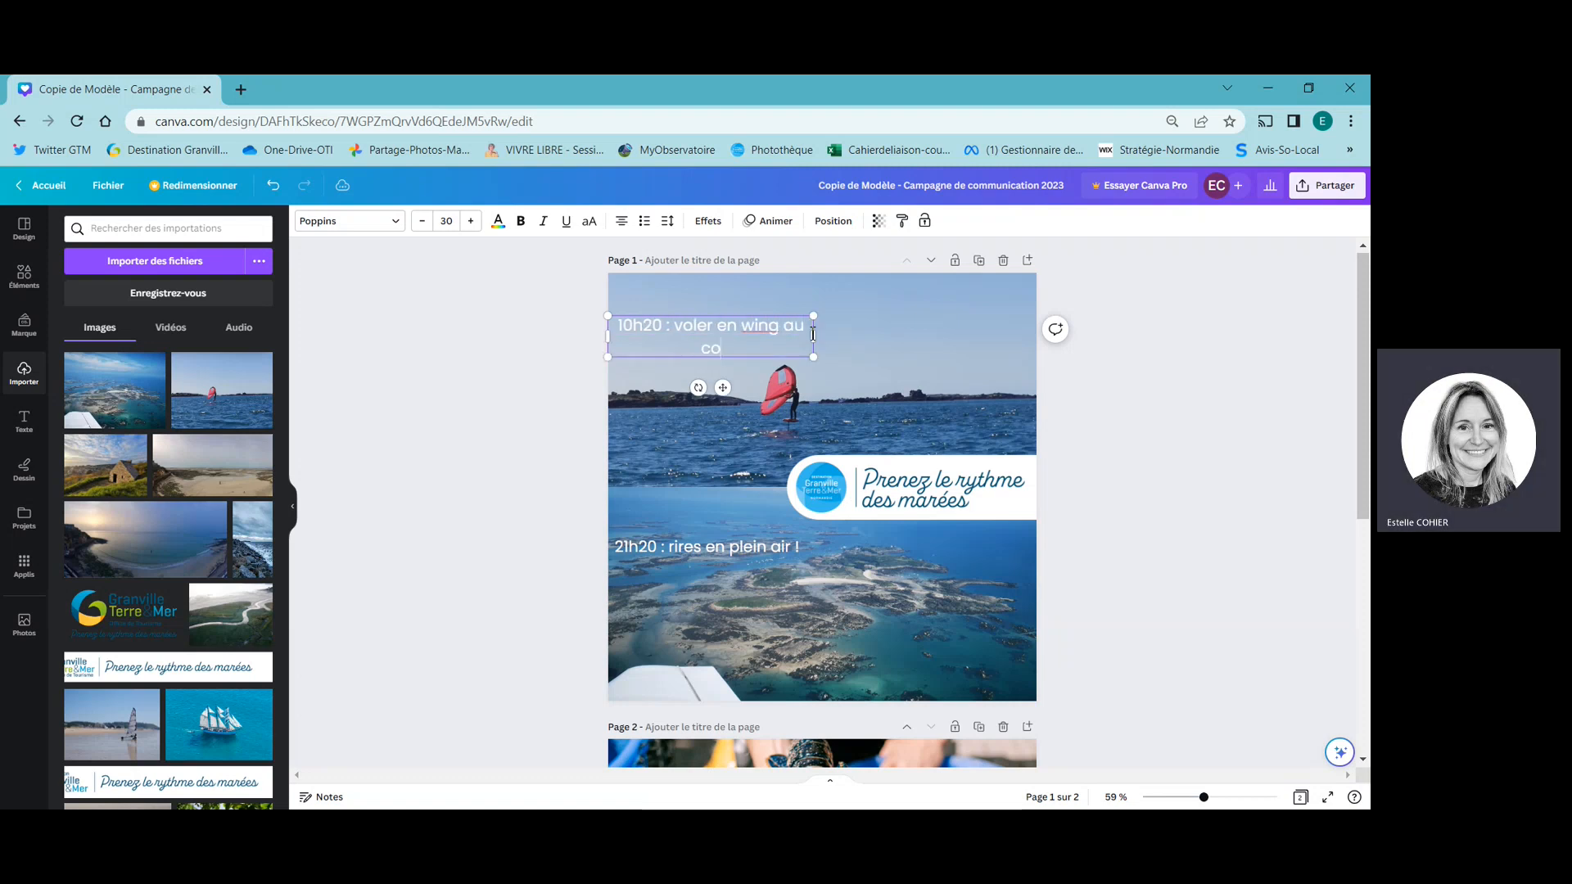
key("BackSpace")
key("BackSpace")
key("BackSpace")
key("BackSpace")
type("Chausey")
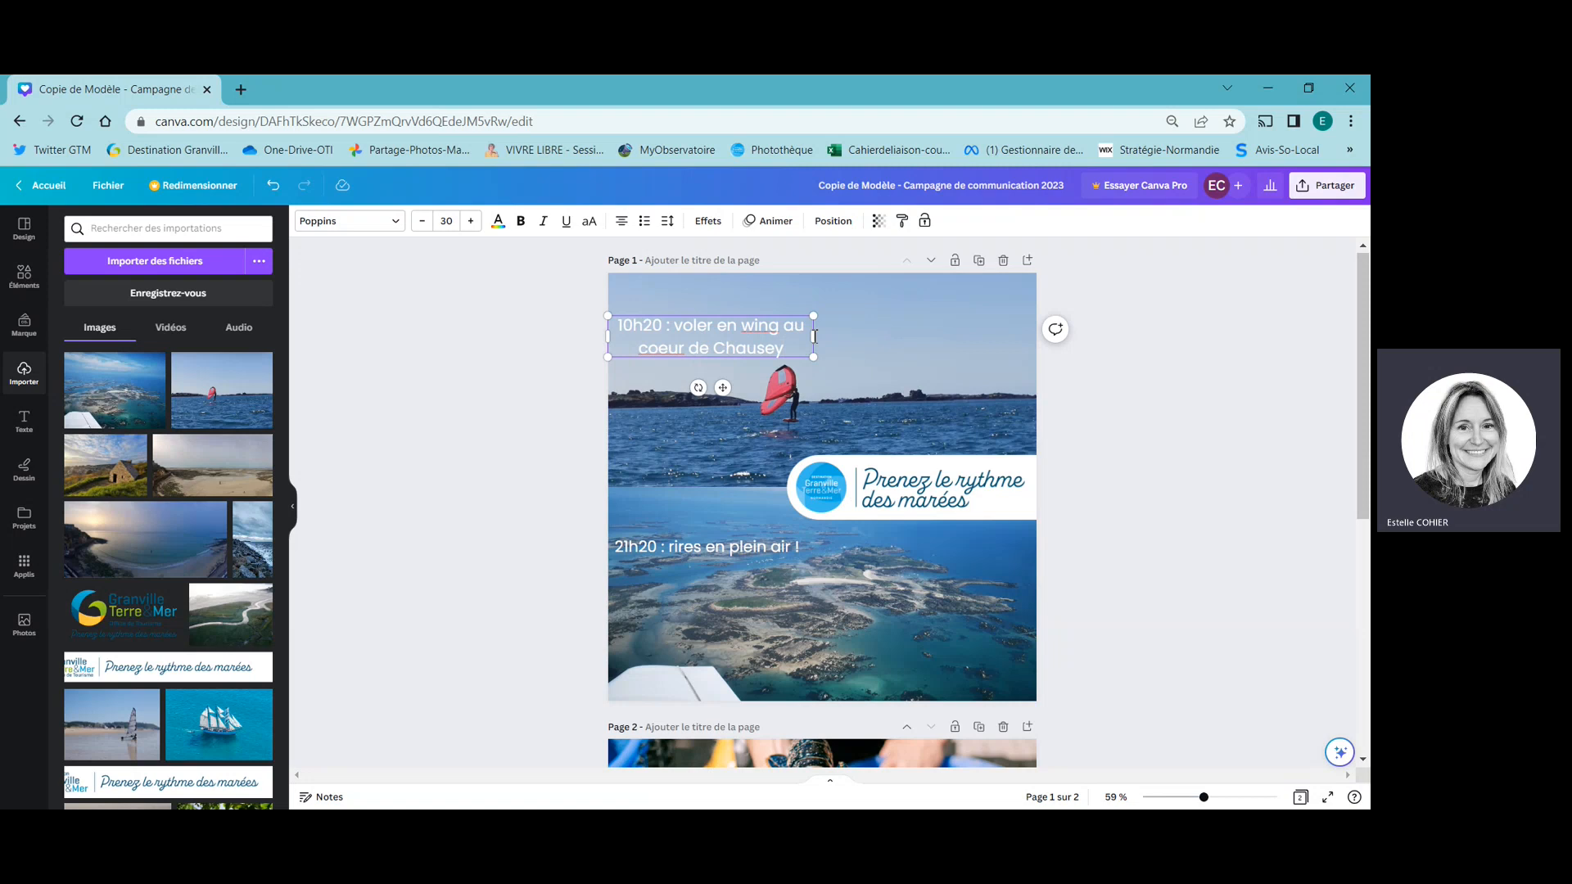
left_click_drag(815, 336, 955, 335)
left_click(938, 351)
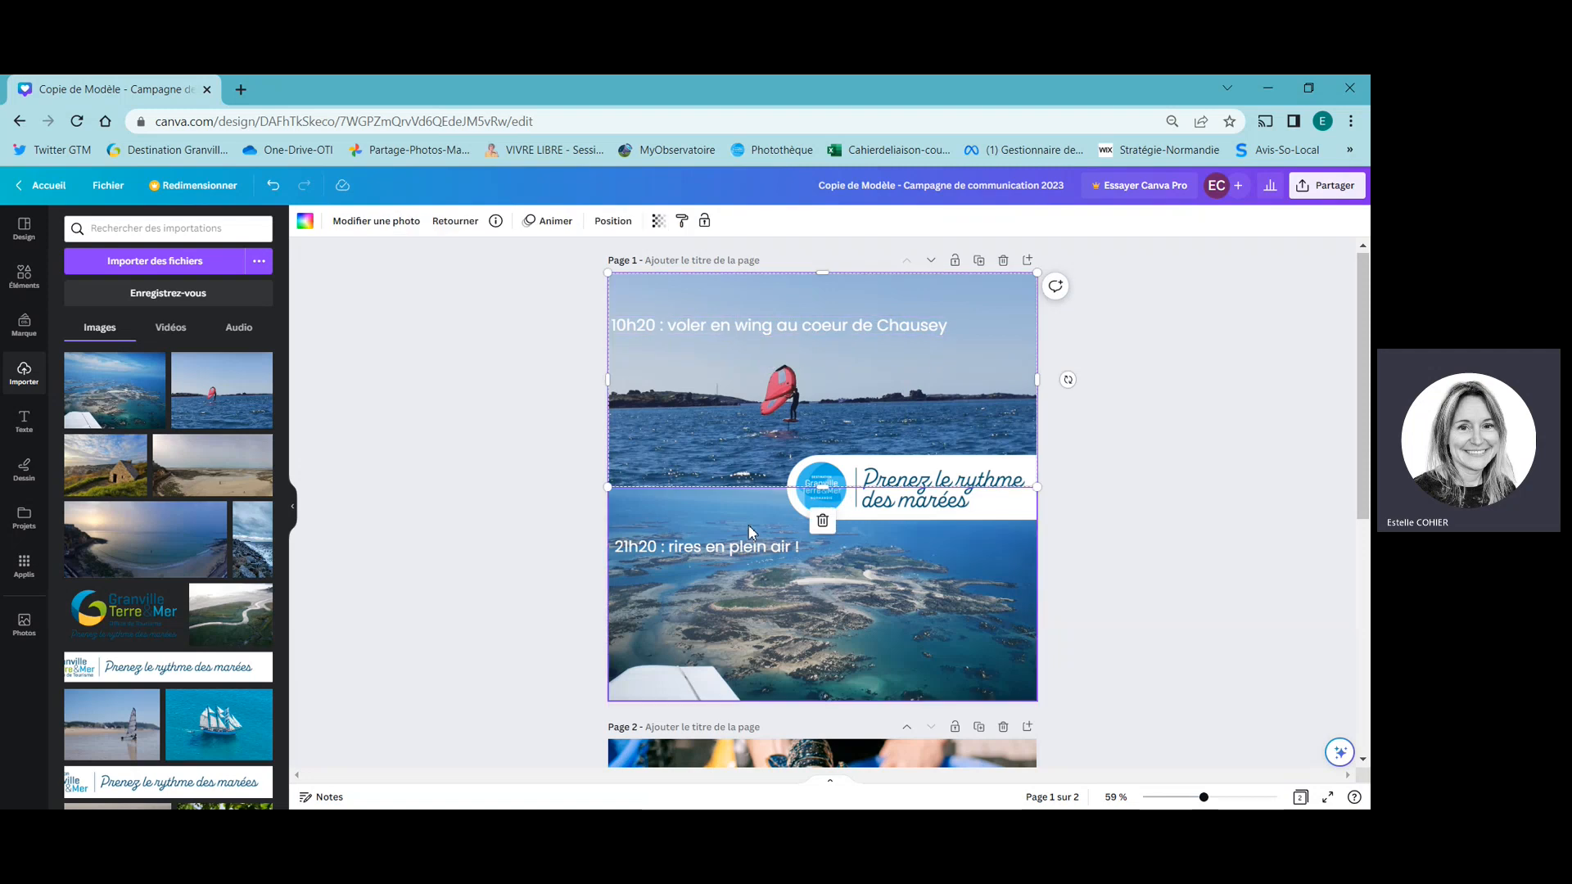
Change the time in the lower caption to 16h20.
left_click(698, 547)
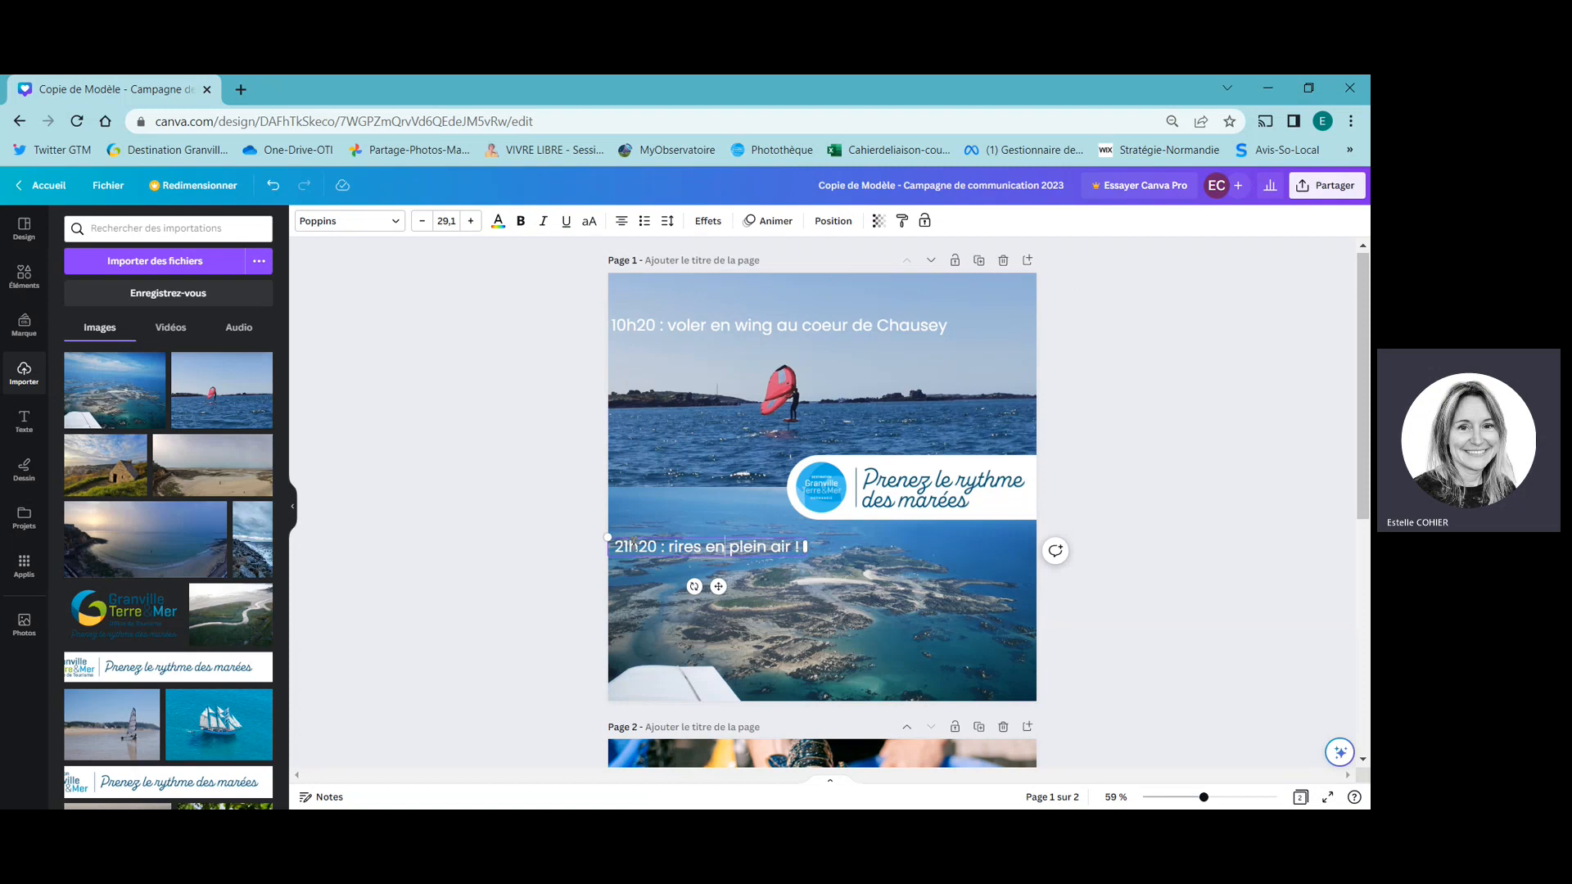
left_click(631, 546)
key("BackSpace")
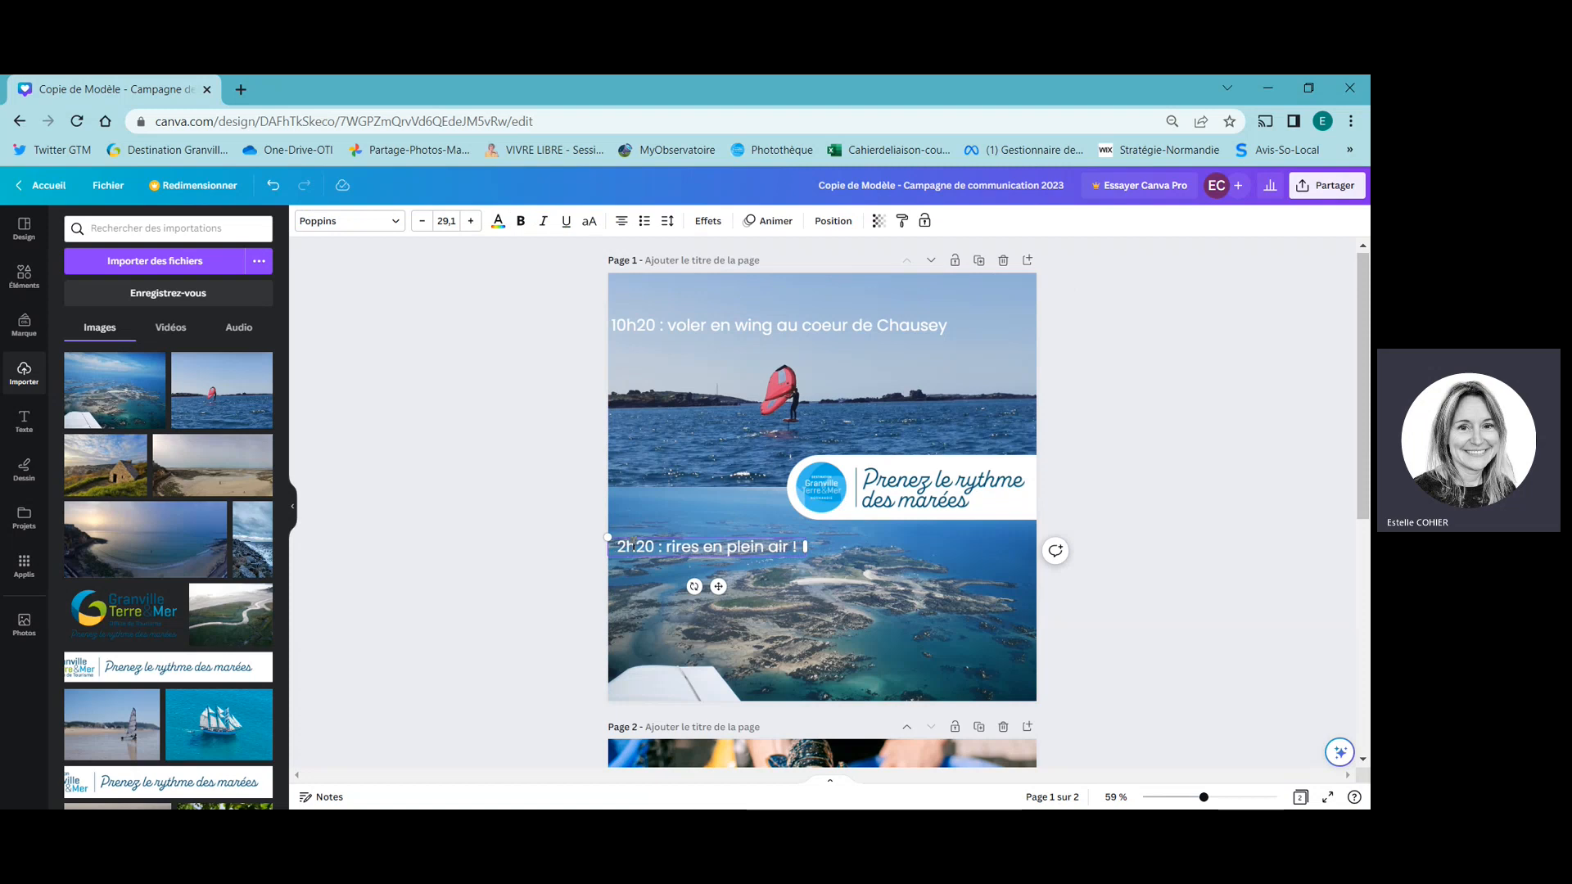
key("BackSpace")
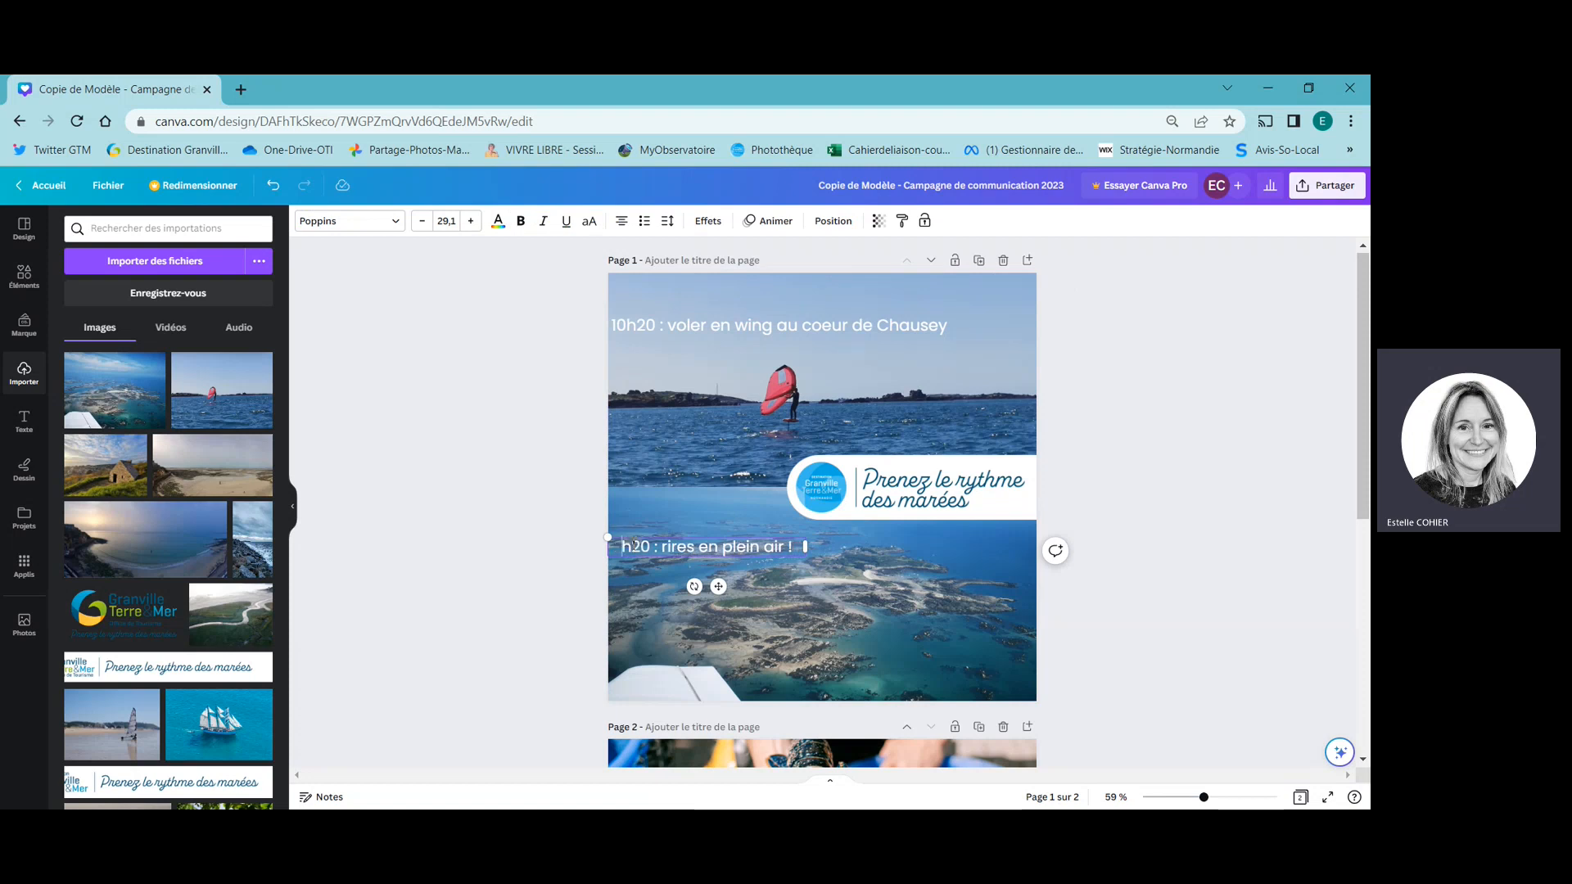
type("16")
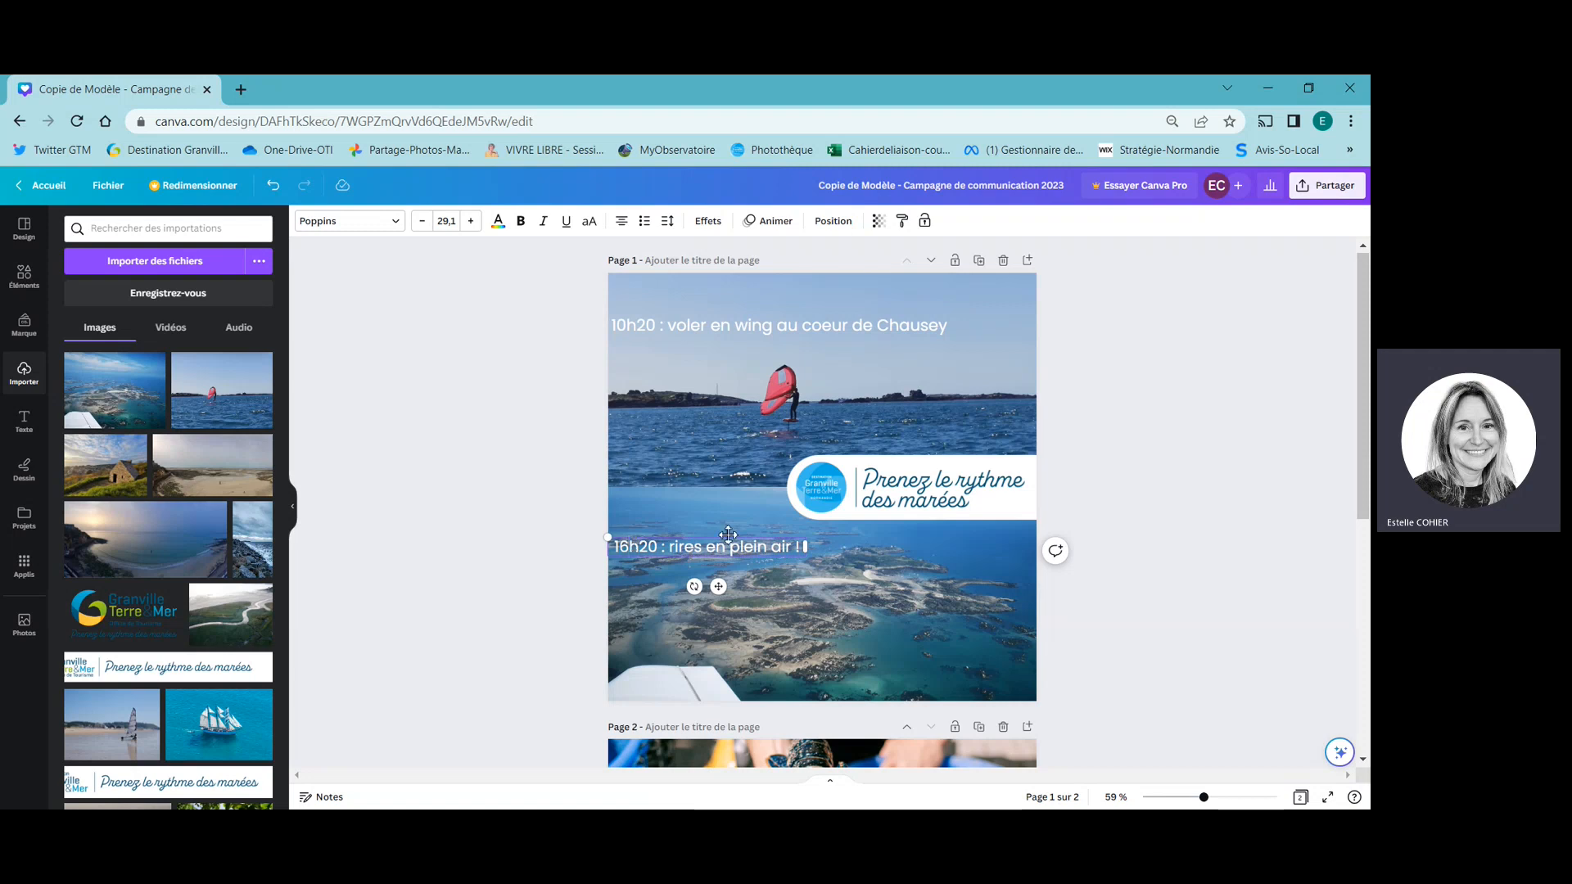
Replace the lower caption's wording after the time with "voler au dessus de Chausey", keeping the exclamation mark.
left_click_drag(669, 546, 799, 547)
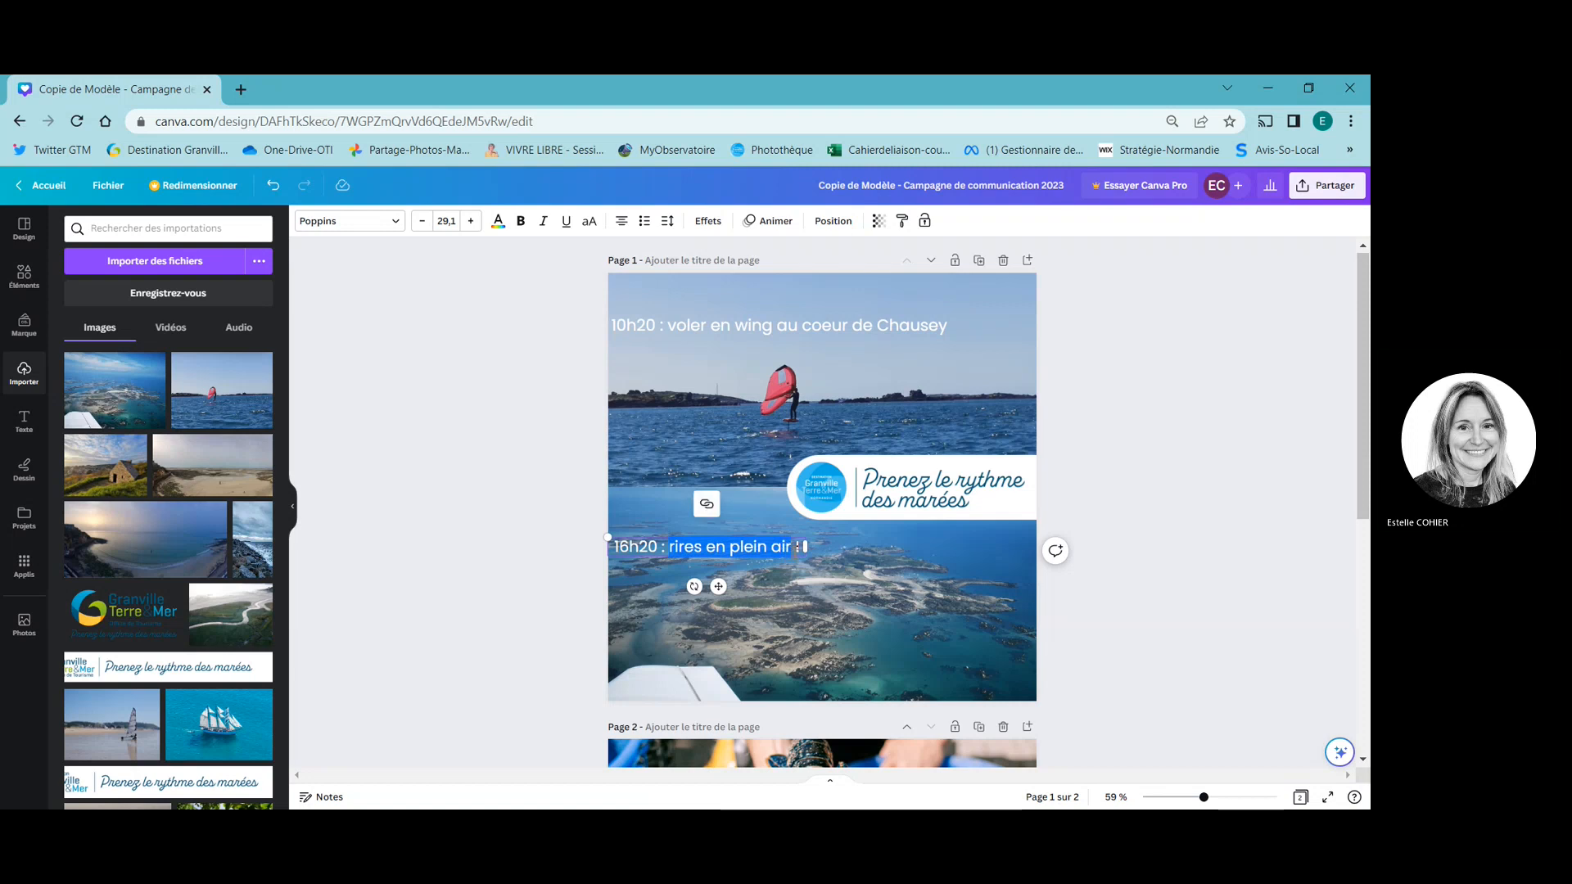
type("voler au ")
type("dessus de ")
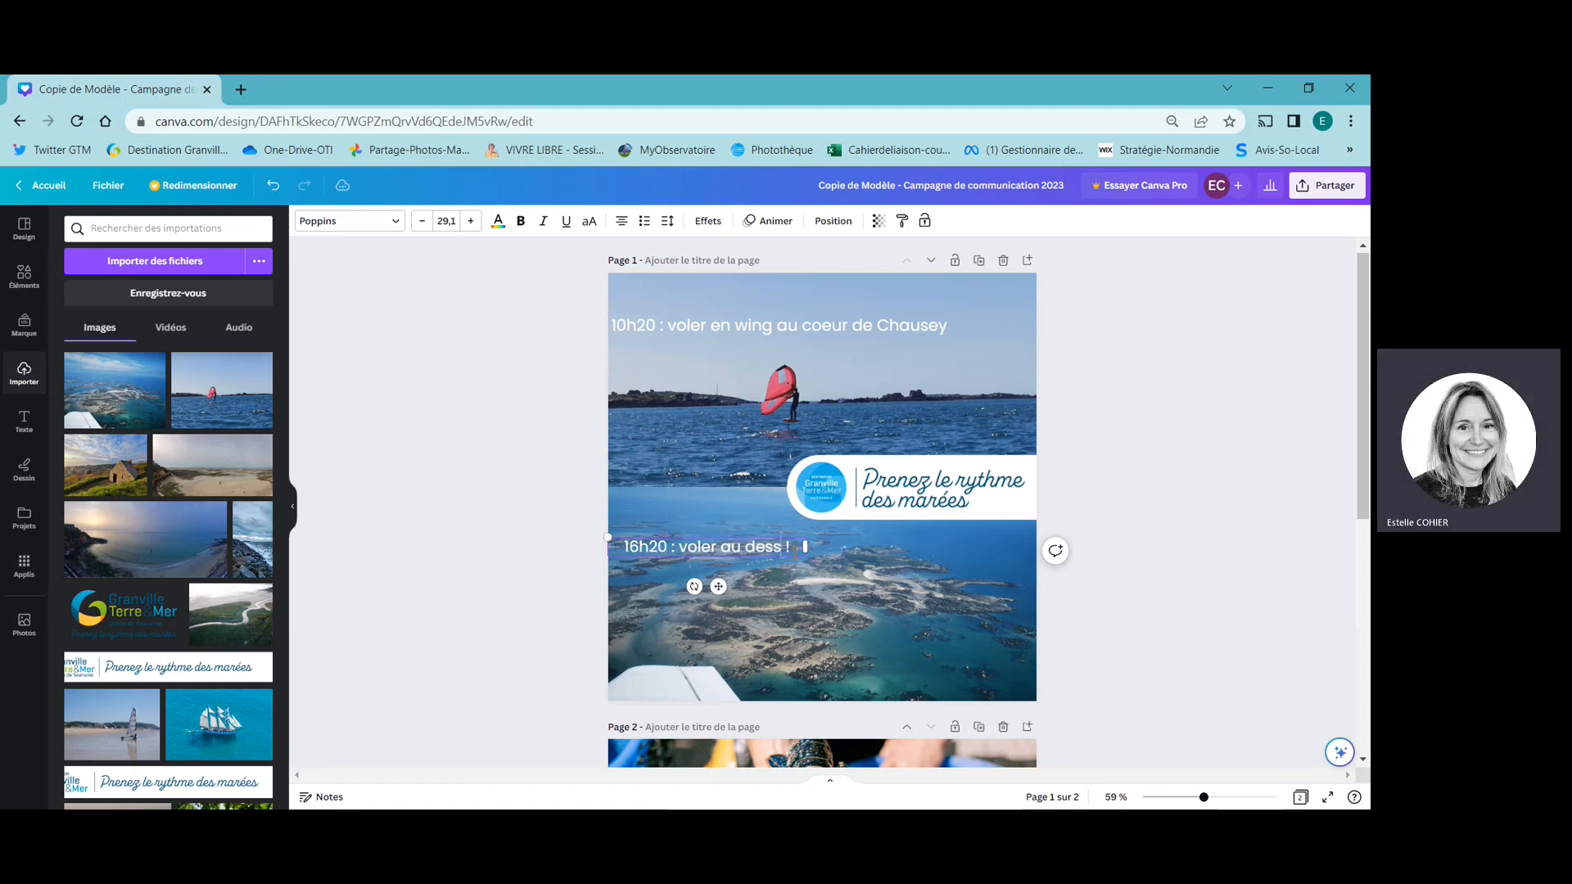
type("Chauset")
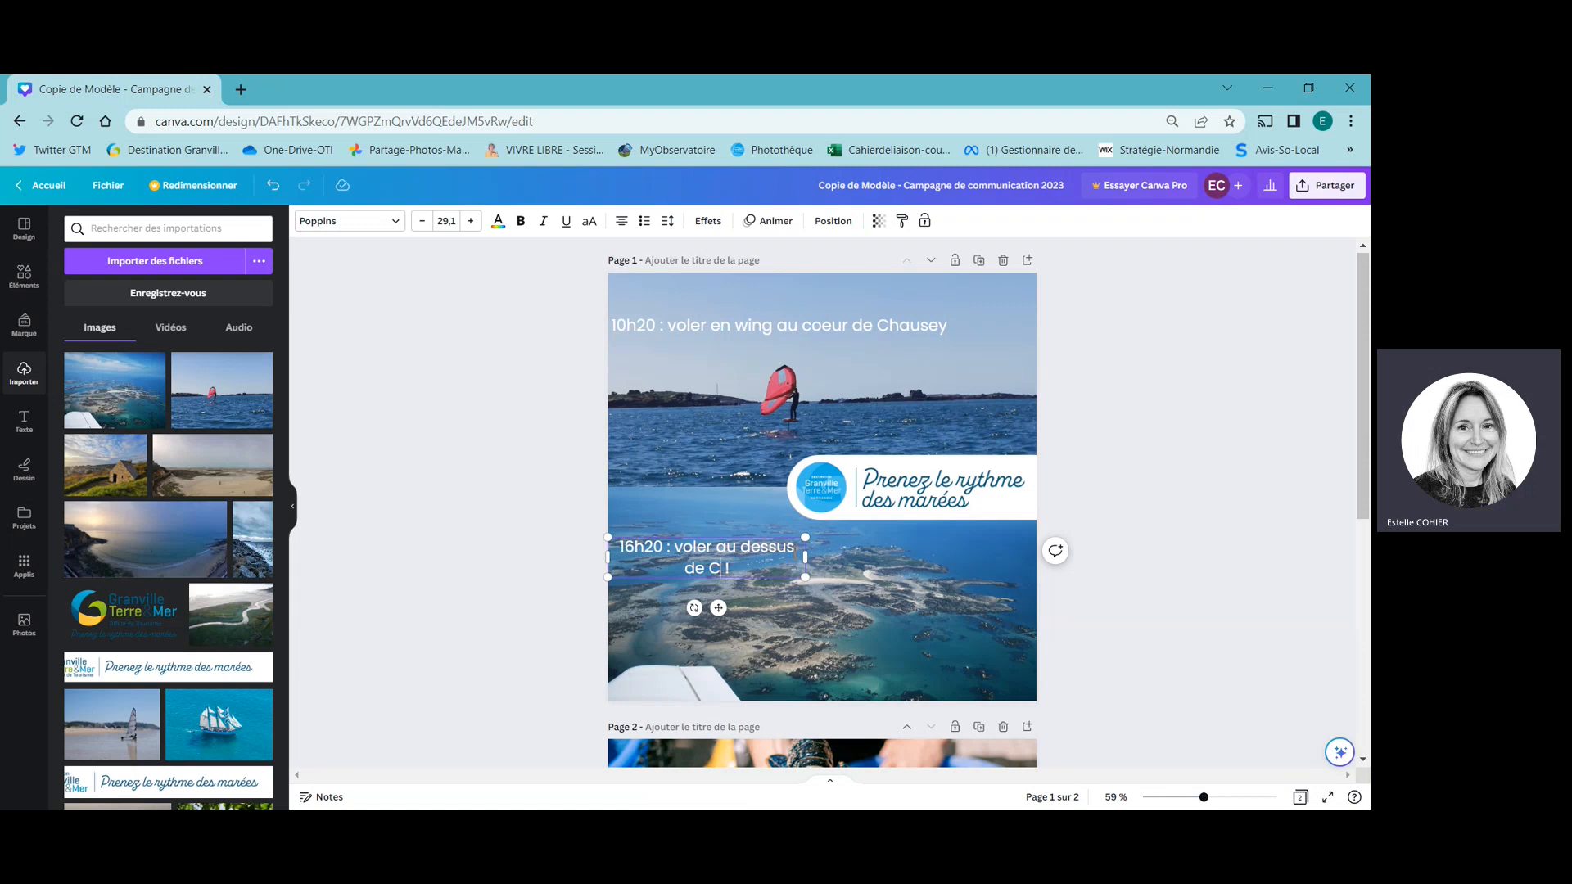
left_click(794, 546)
key("BackSpace")
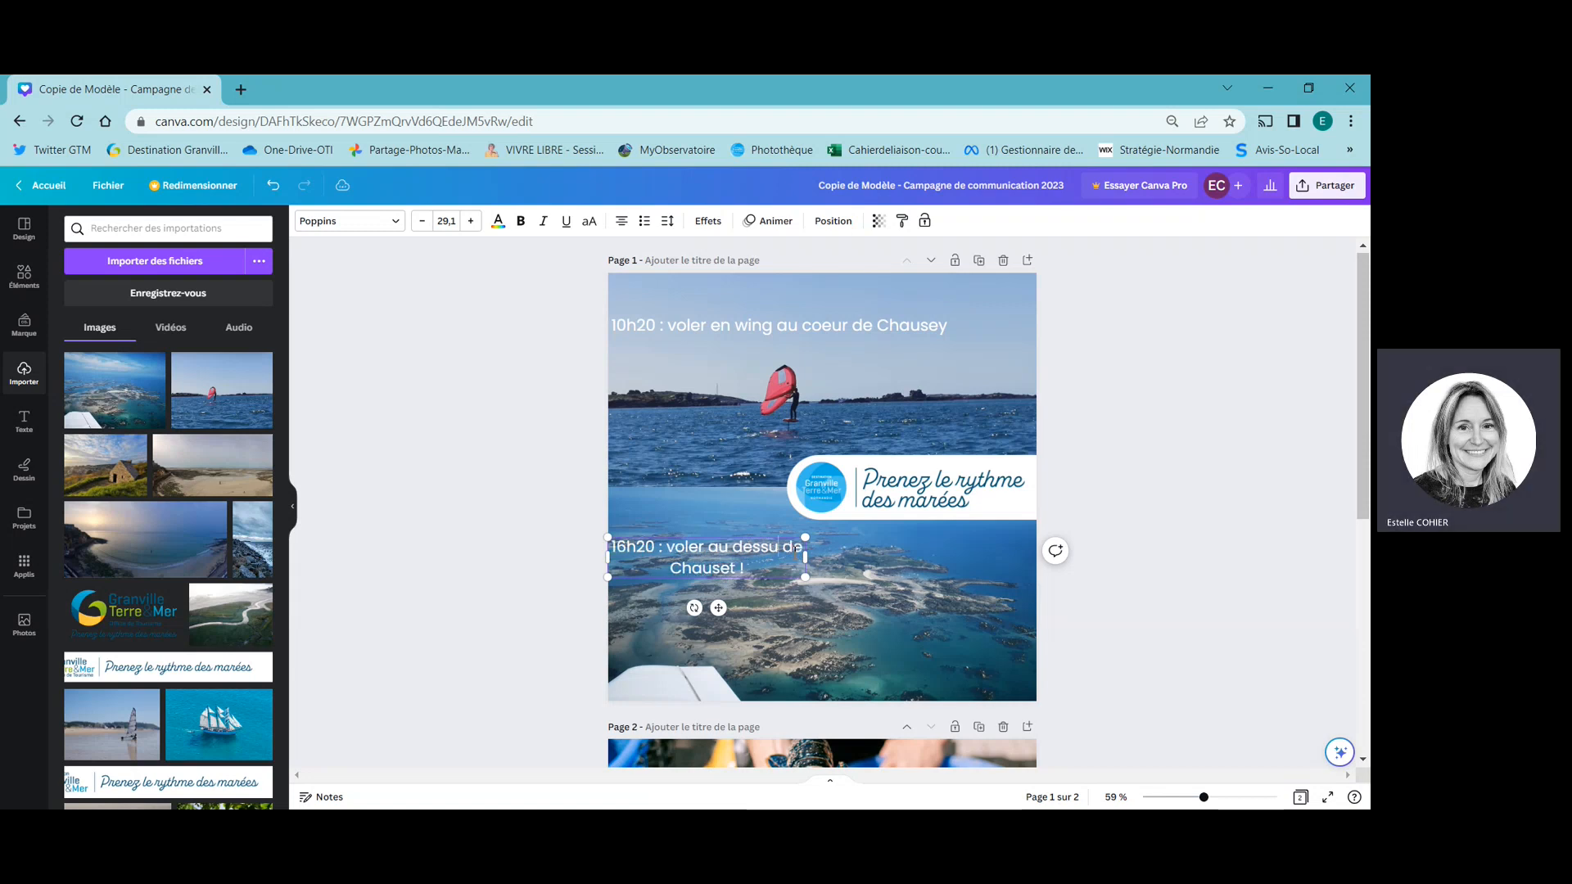
type("s")
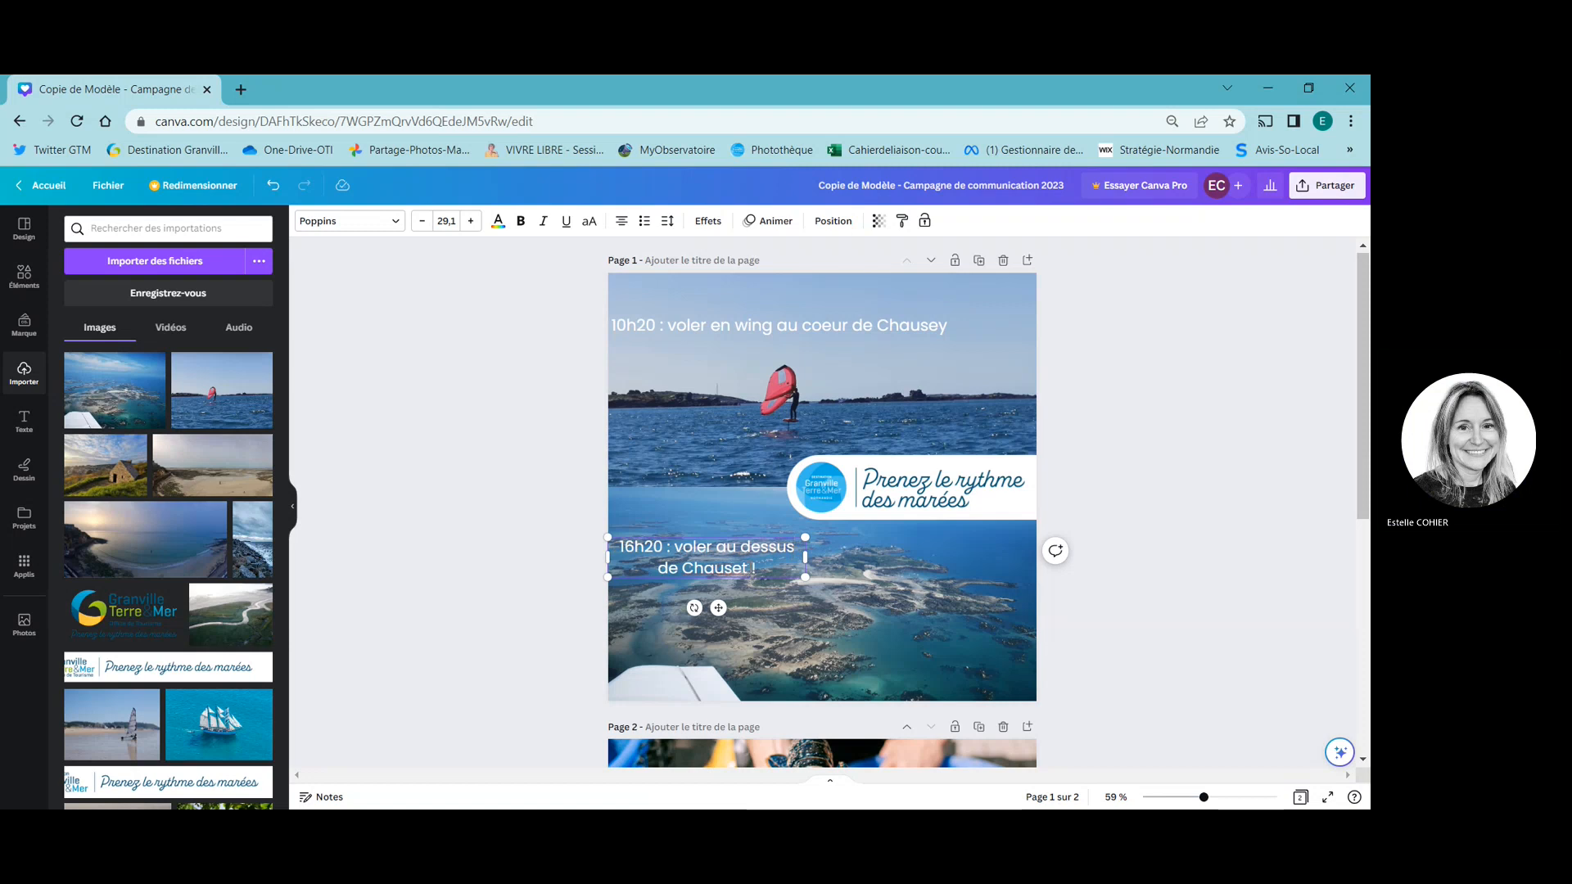
left_click(748, 567)
key("BackSpace")
type("u")
key("BackSpace")
type("y")
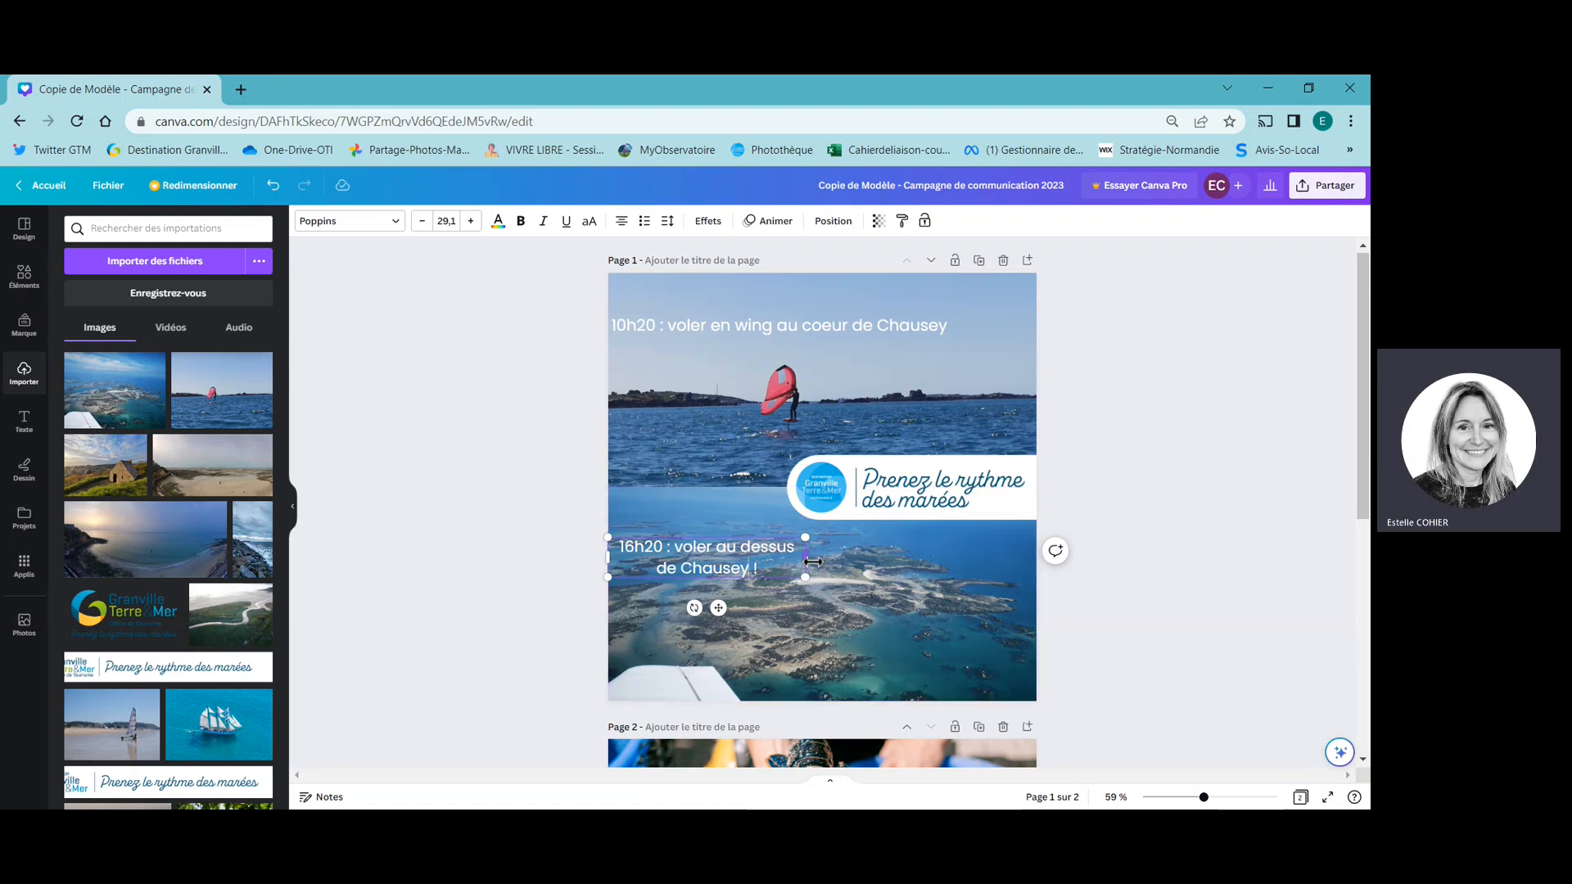
Widen the lower caption's text box to fit one line and nudge it slightly up and to the right.
left_click_drag(812, 562, 901, 555)
left_click(1249, 521)
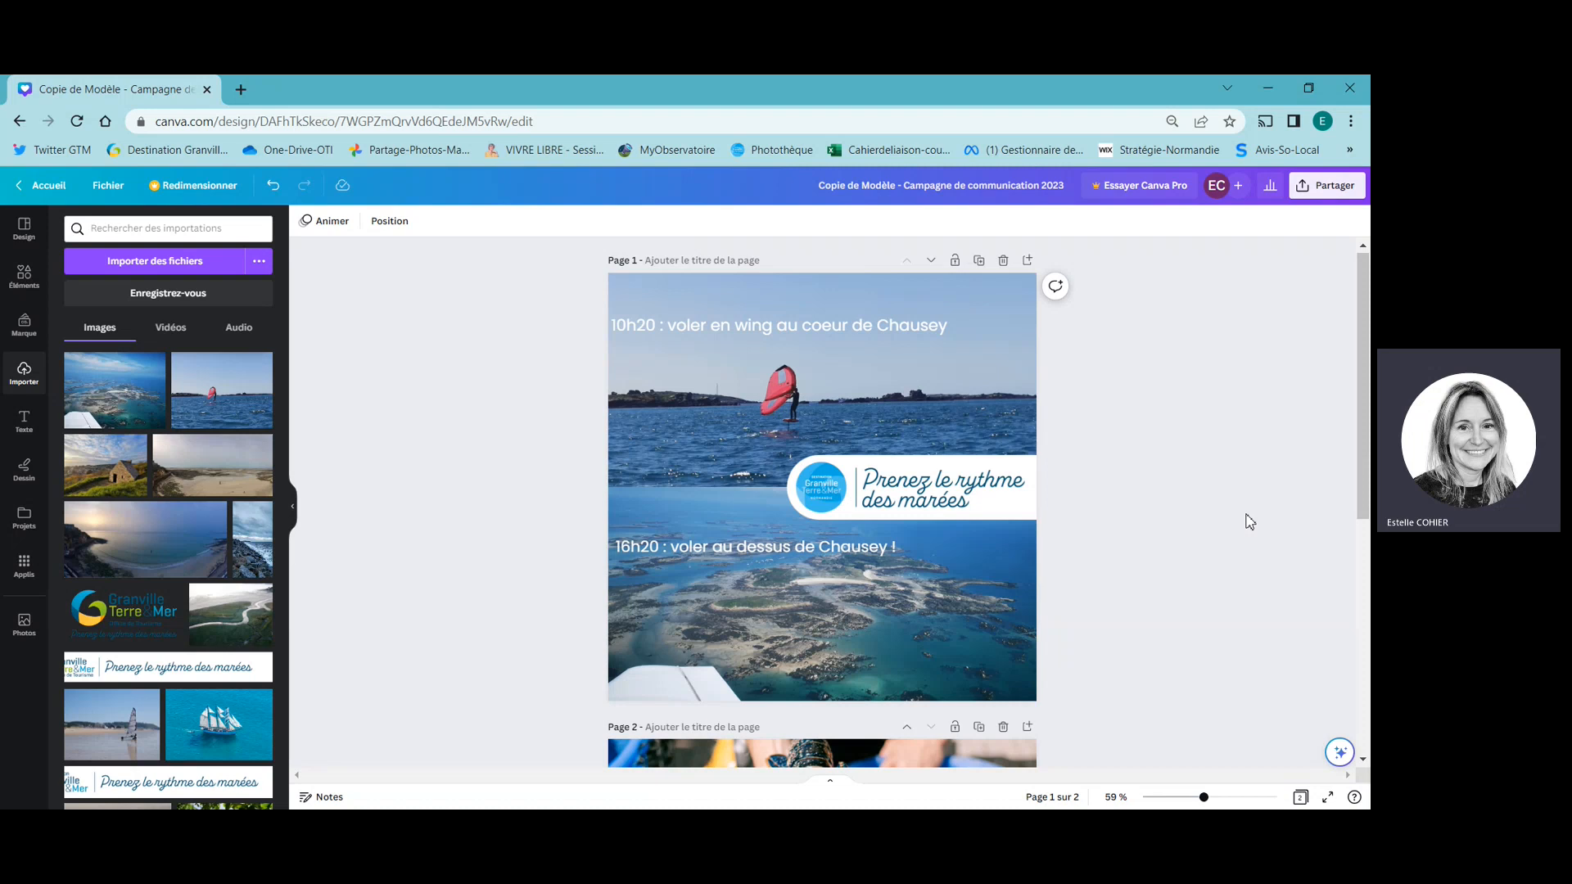
mouse_move(873, 555)
left_mouse_down()
mouse_move(1000, 686)
mouse_move(949, 617)
mouse_move(939, 563)
mouse_move(873, 551)
left_mouse_up()
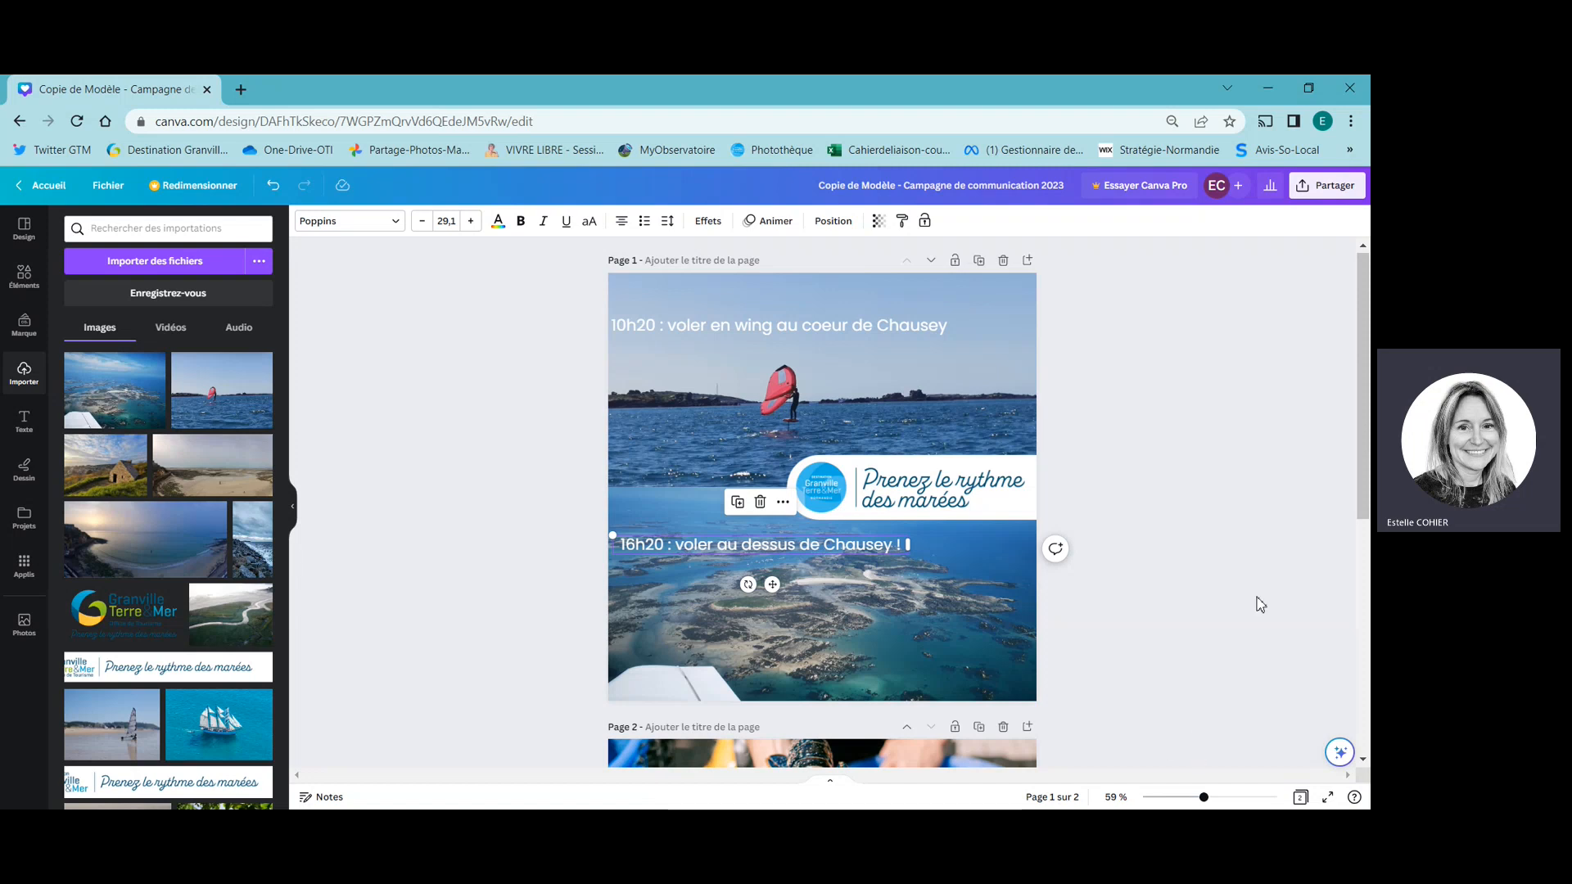
left_click(985, 621)
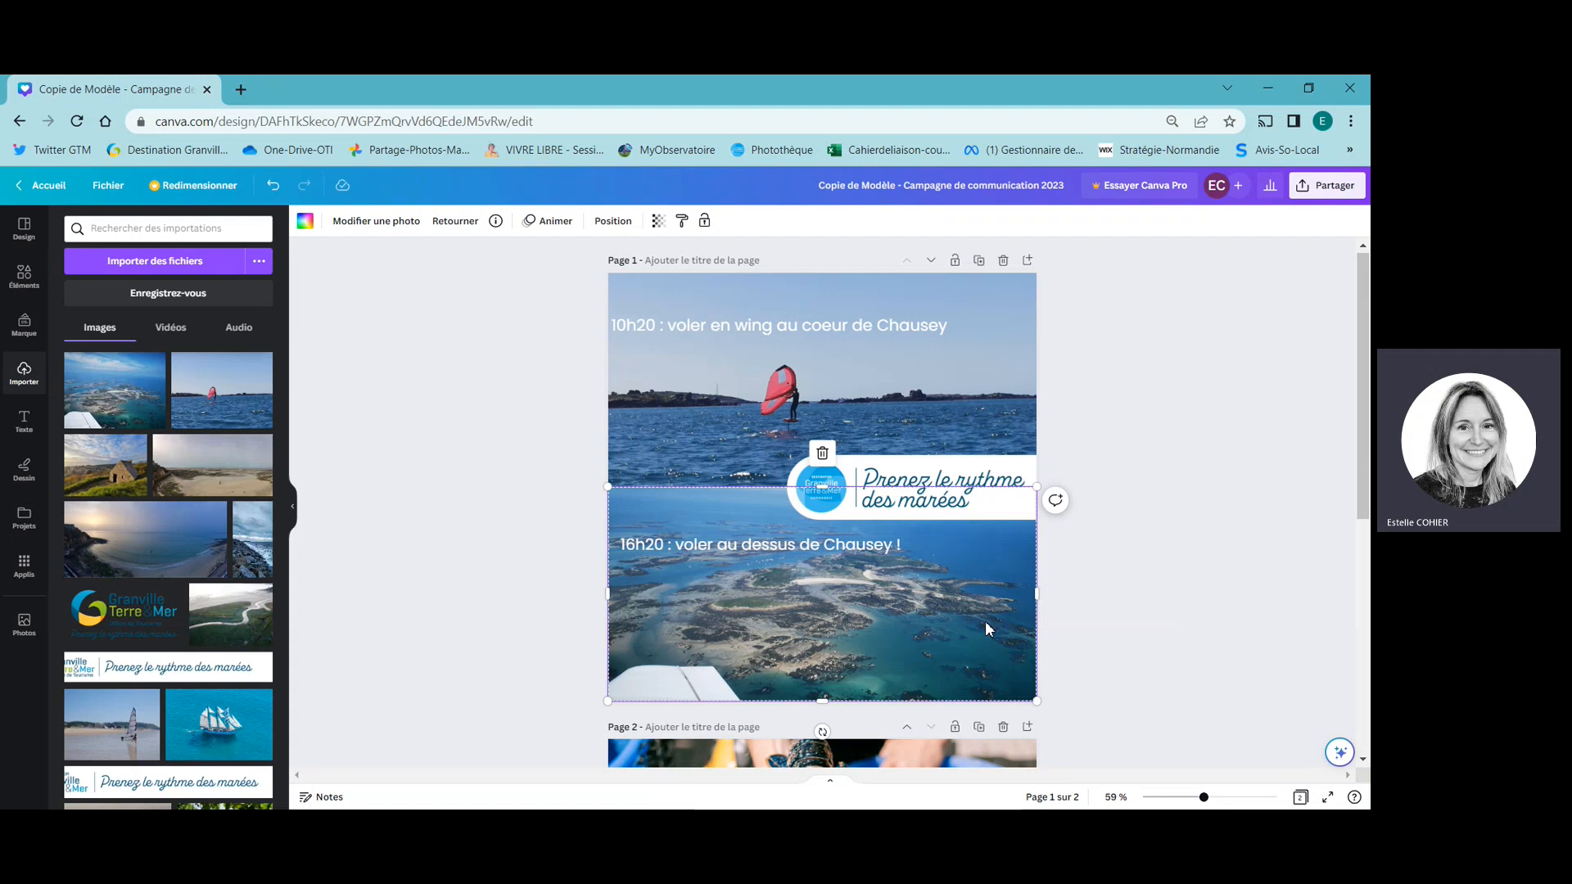
Add the uploaded Granville Terre & Mer logo to page 1 and shrink it into the page's bottom-right corner.
left_click(161, 620)
left_click_drag(162, 620, 771, 460)
left_click_drag(872, 514, 1054, 642)
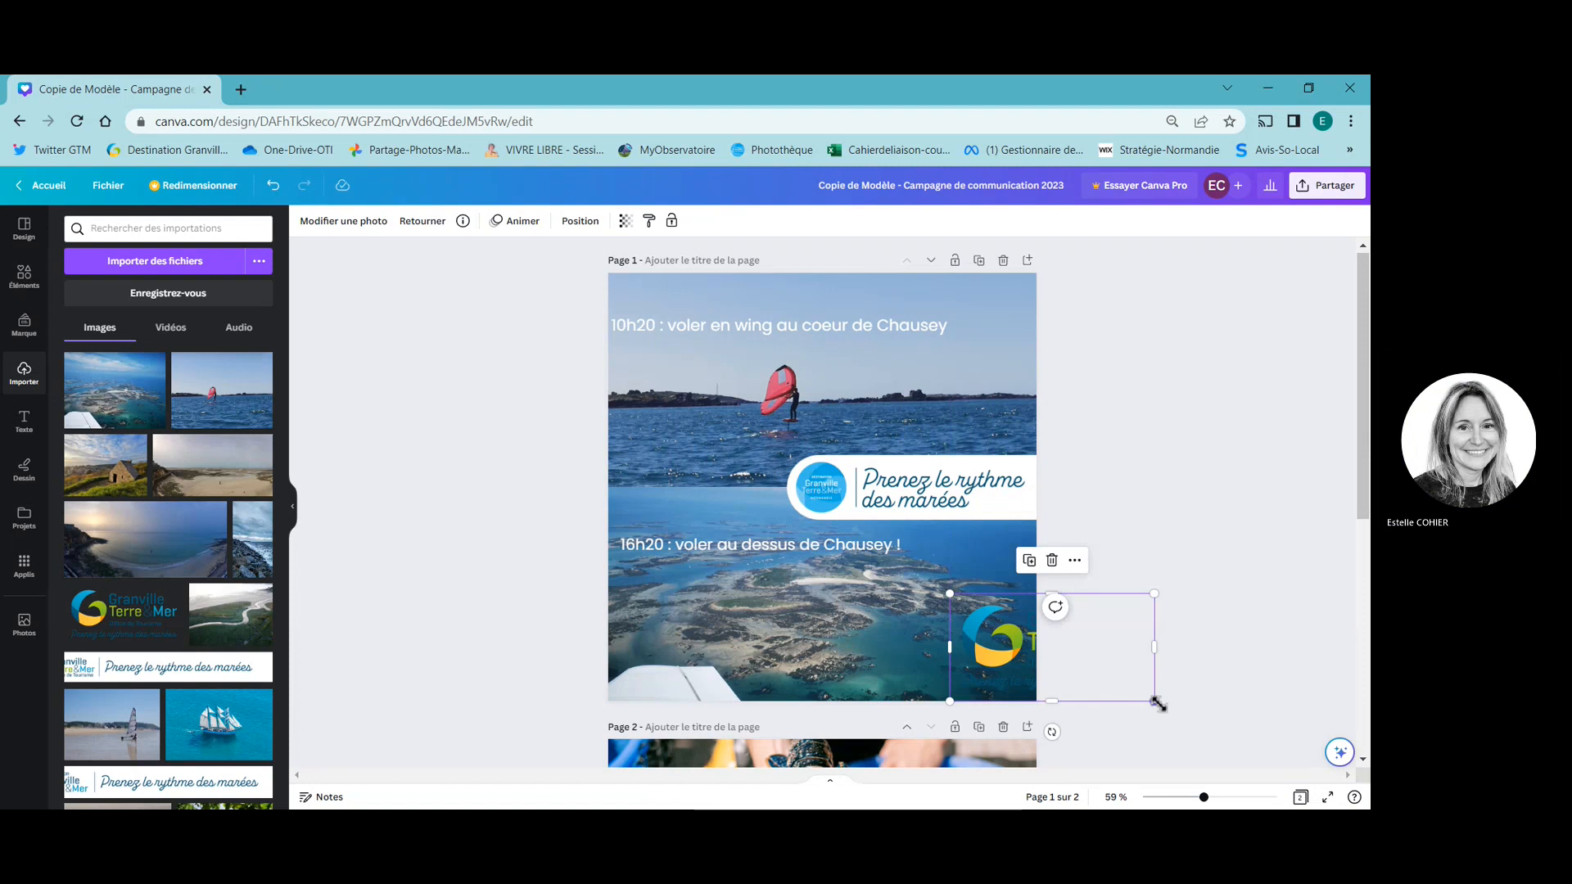
left_click_drag(1154, 701, 1044, 686)
Nudge the small Granville Terre & Mer logo left until it sits fully on page 1, and delete it from the page.
key("Left")
key("Left")
key("Left")
key("Left")
key("Left")
key("Left")
key("Left")
key("Left")
key("Left")
key("Left")
key("Left")
key("Left")
key("Left")
key("Left")
key("Left")
key("Left")
key("Left")
key("Left")
key("Left")
key("Left")
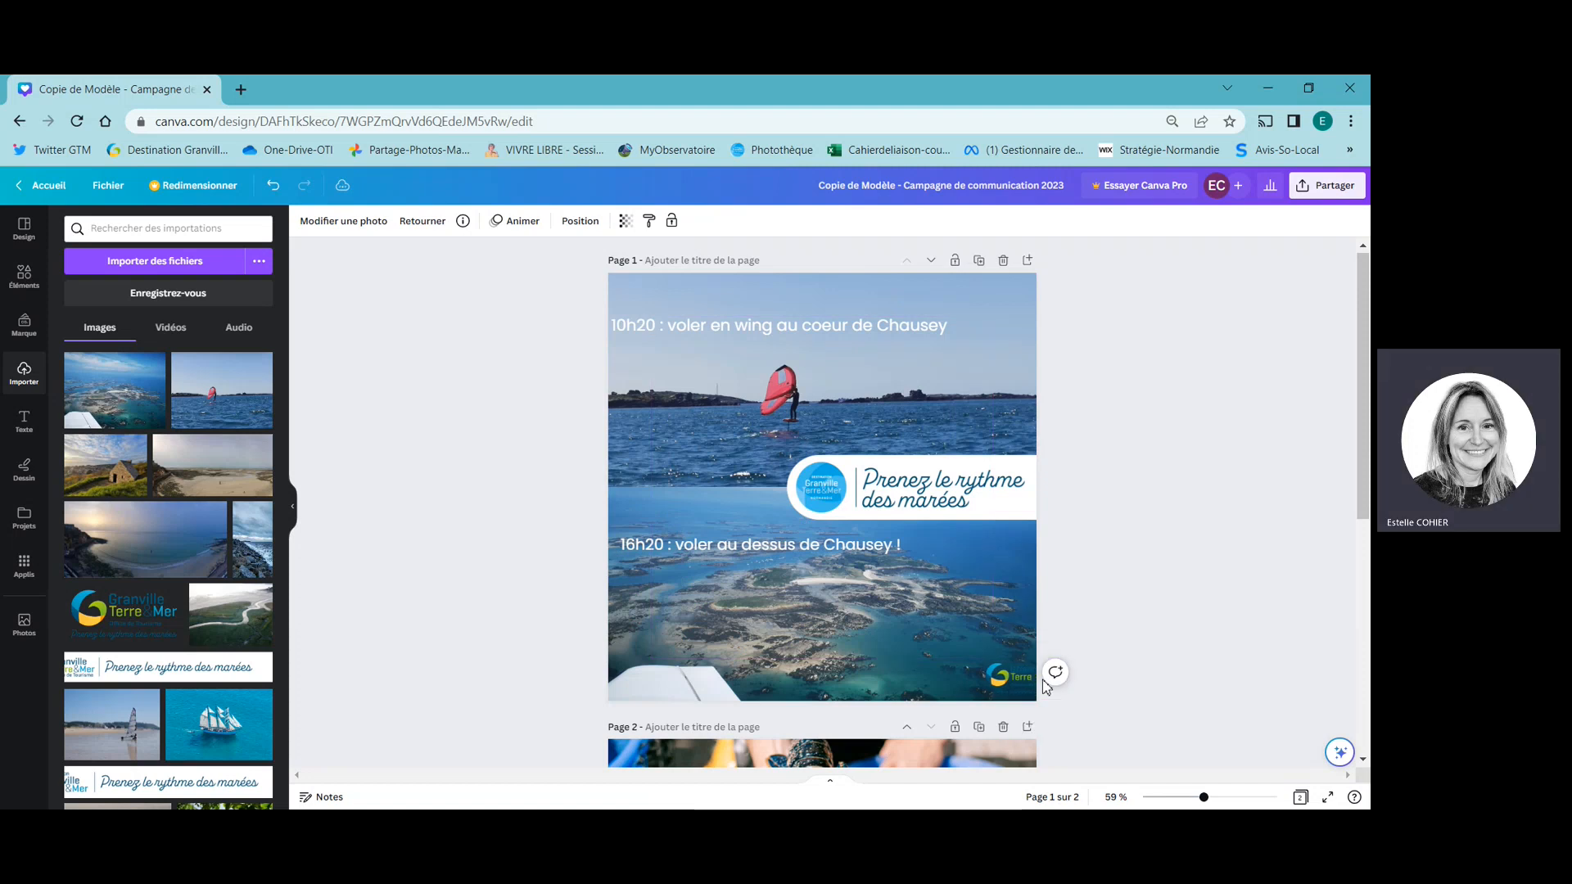
key("Left")
key("Left")
key("Left")
key("Left")
left_click(1045, 683)
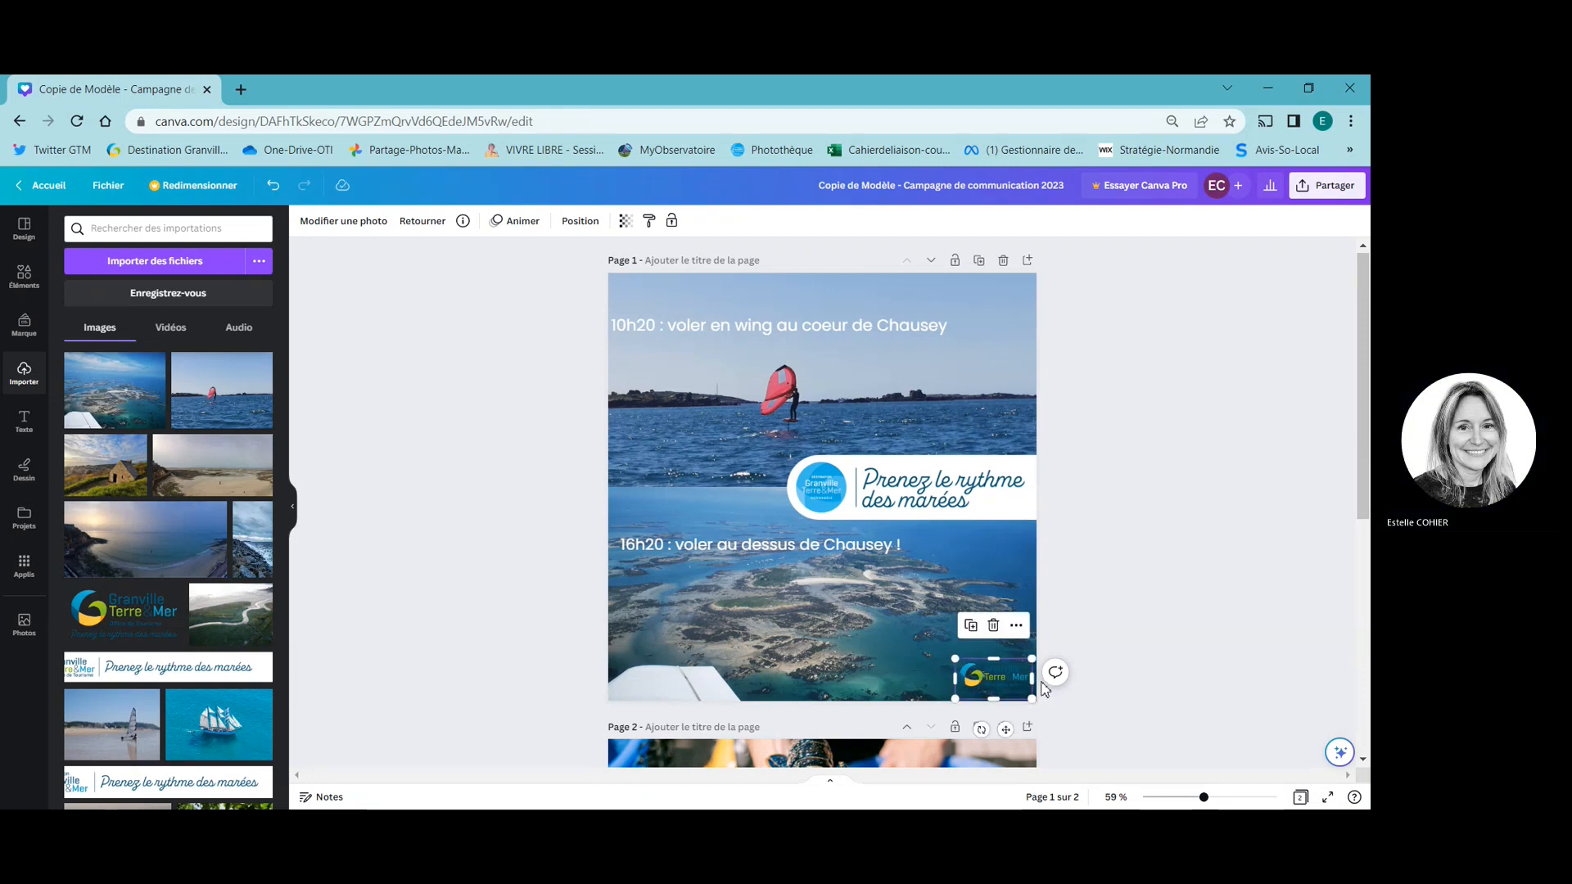
left_click(994, 625)
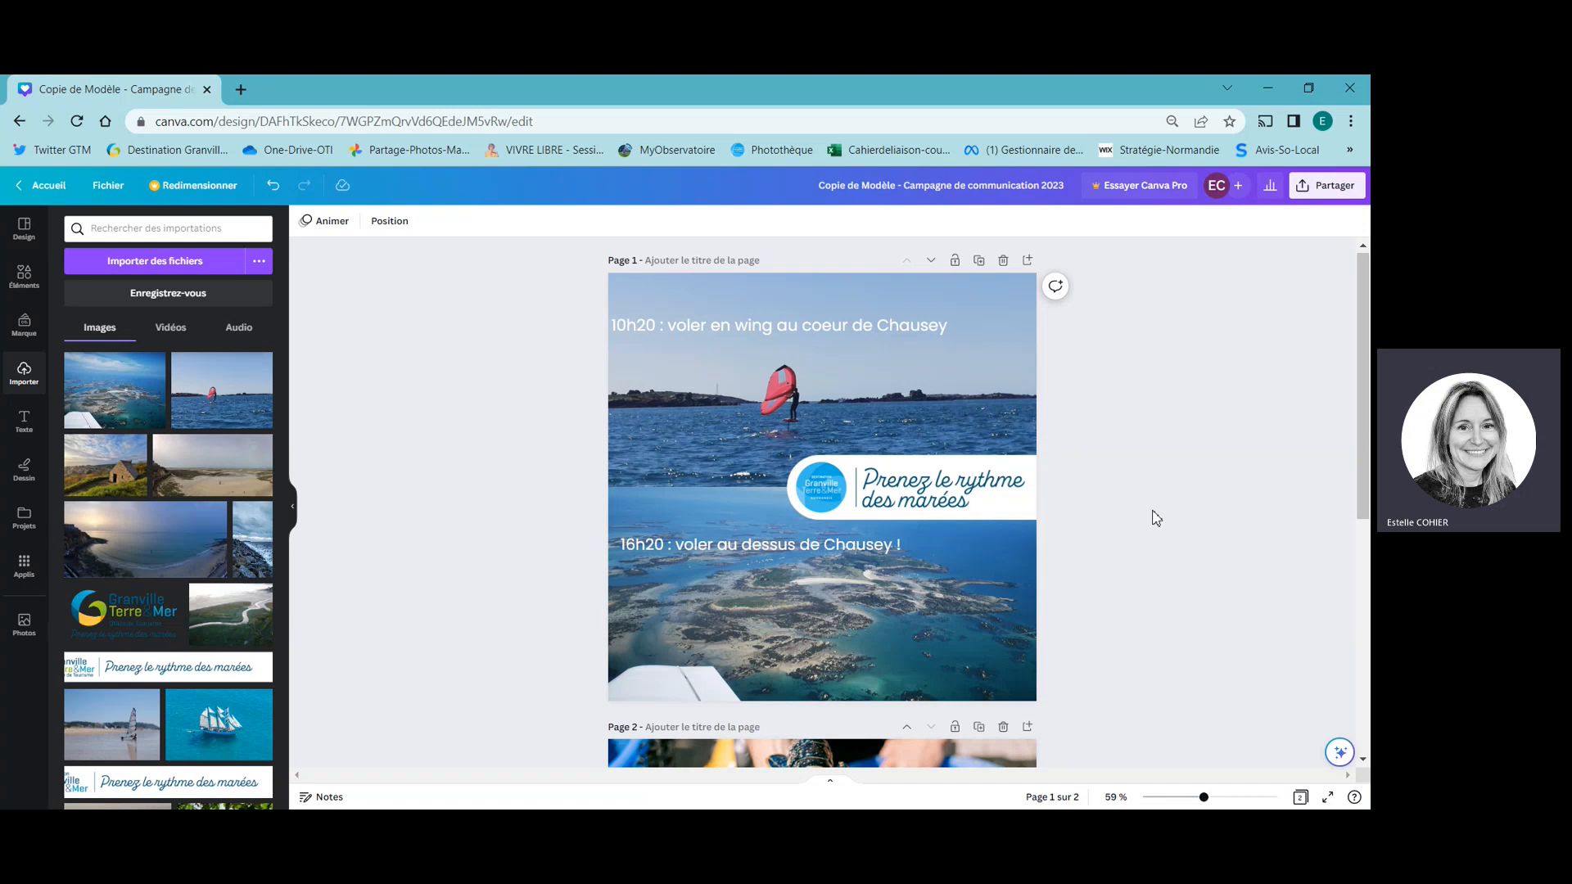
Download only page 1 of the design as a PNG, excluding page 2.
left_click(1346, 195)
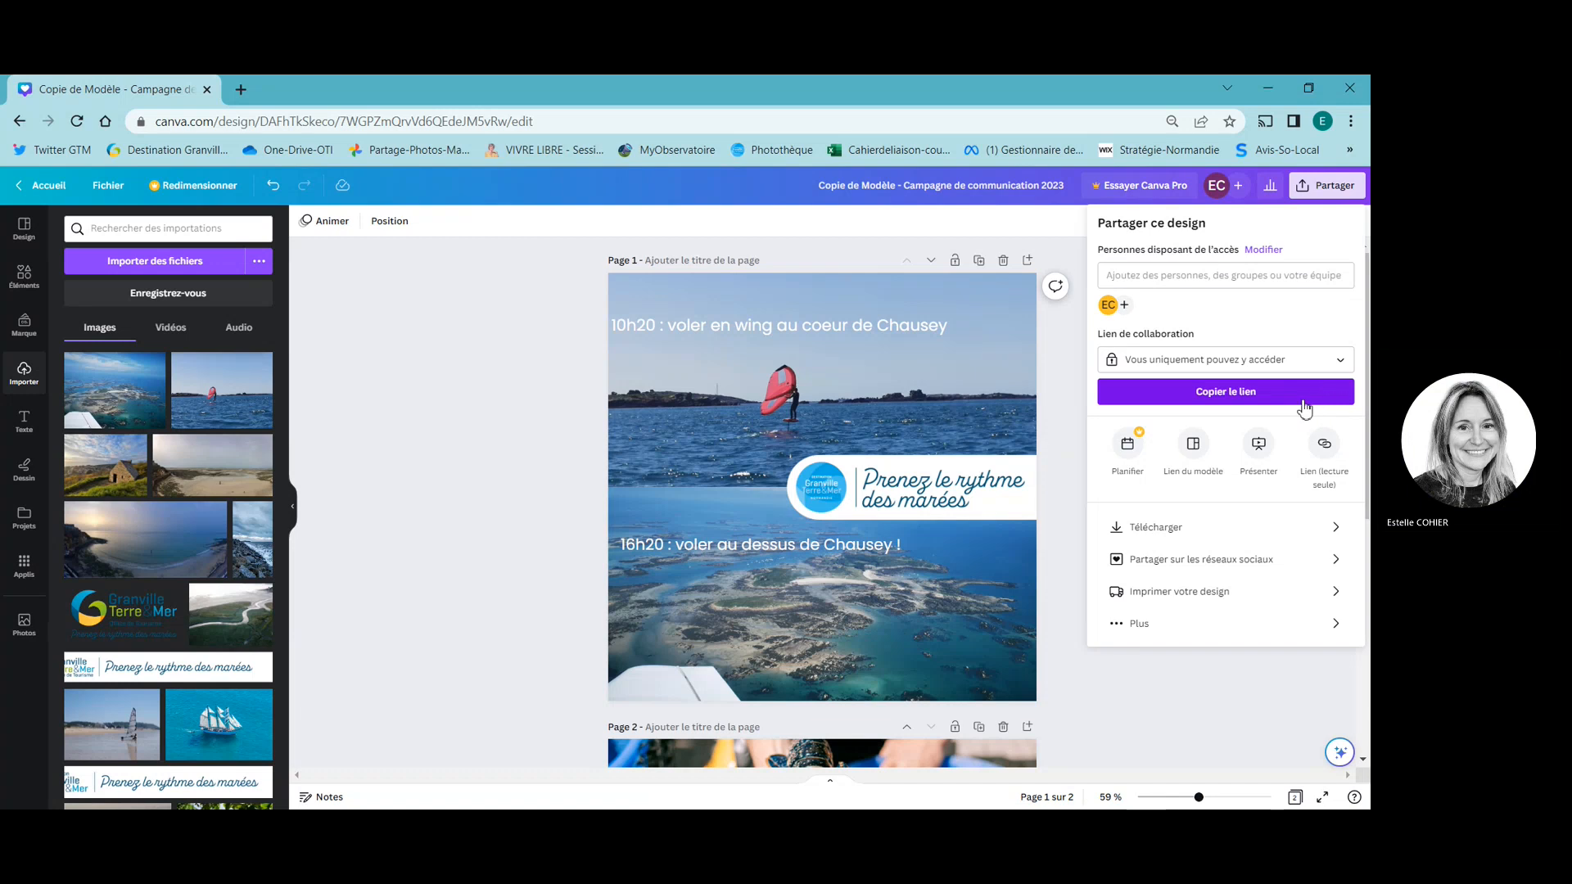
left_click(1333, 532)
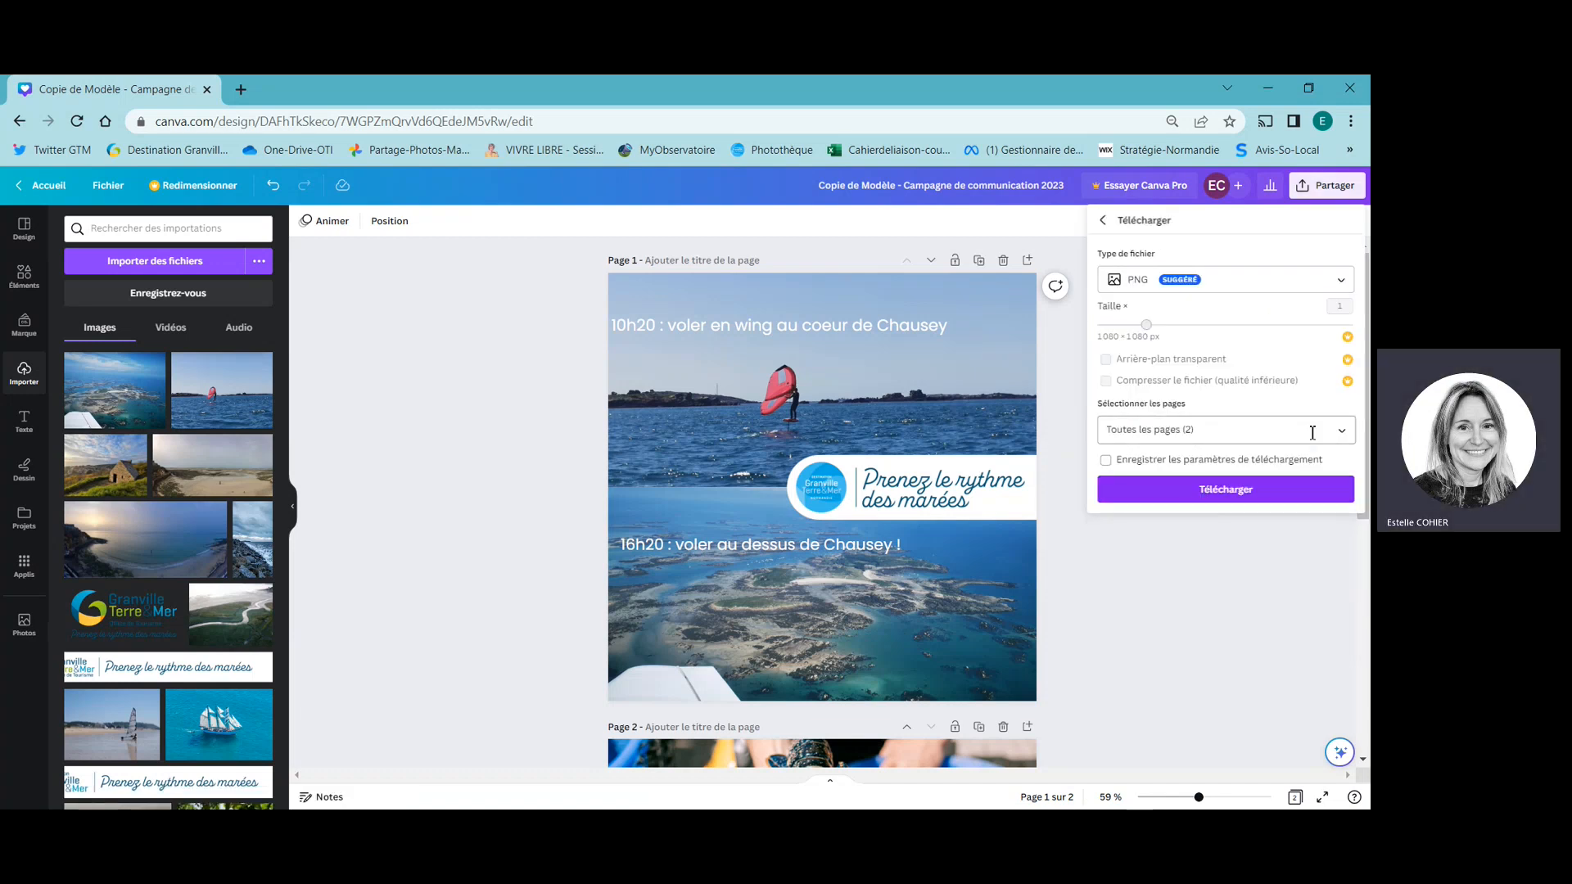
left_click(1343, 432)
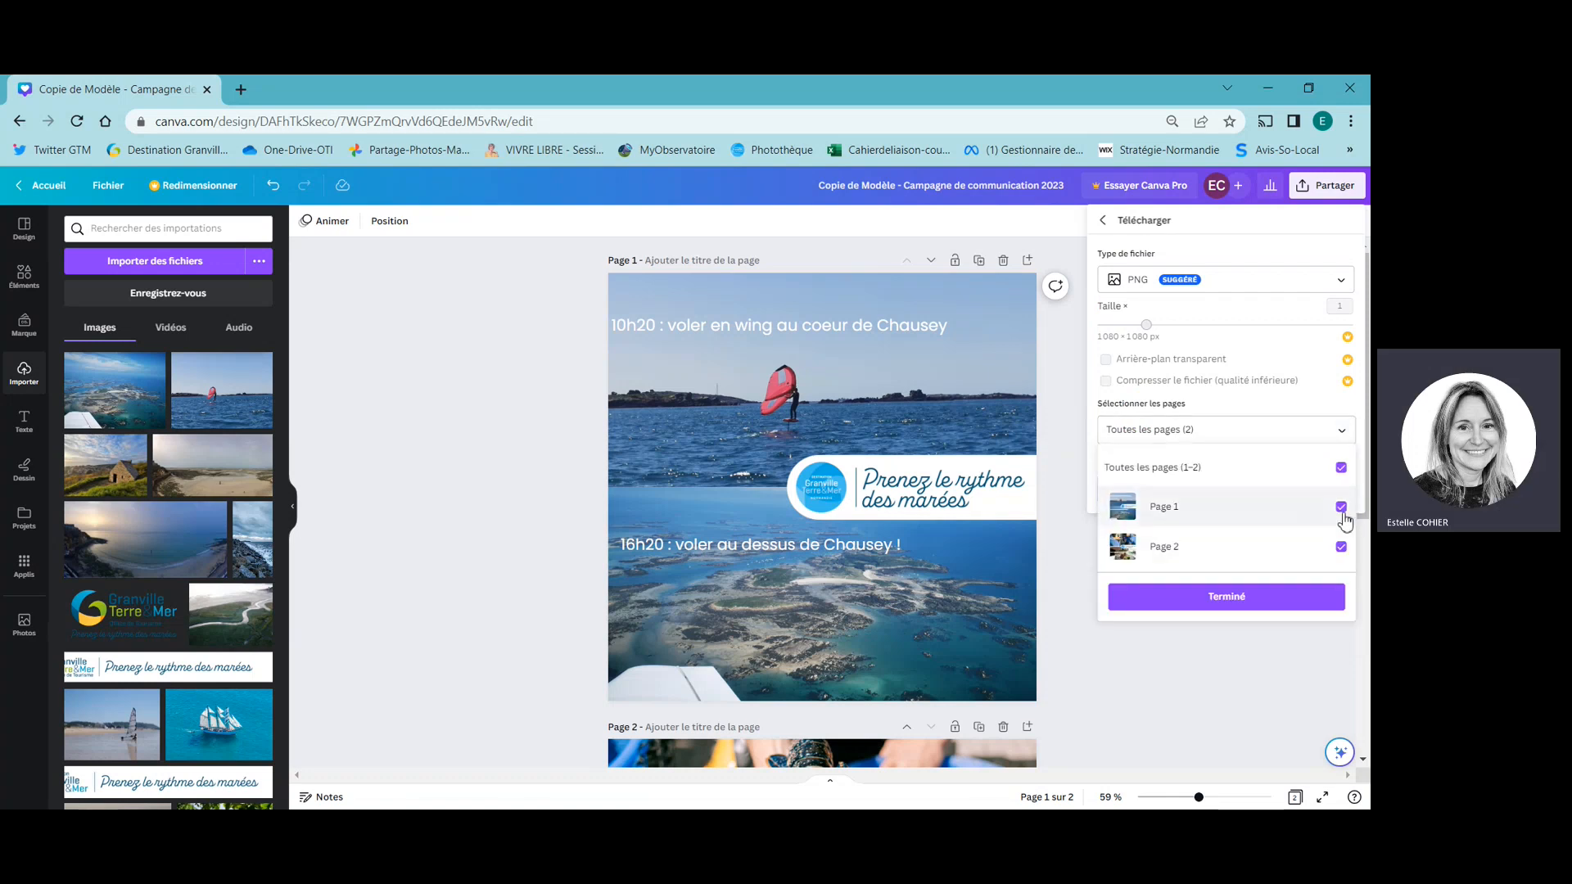
left_click(1341, 547)
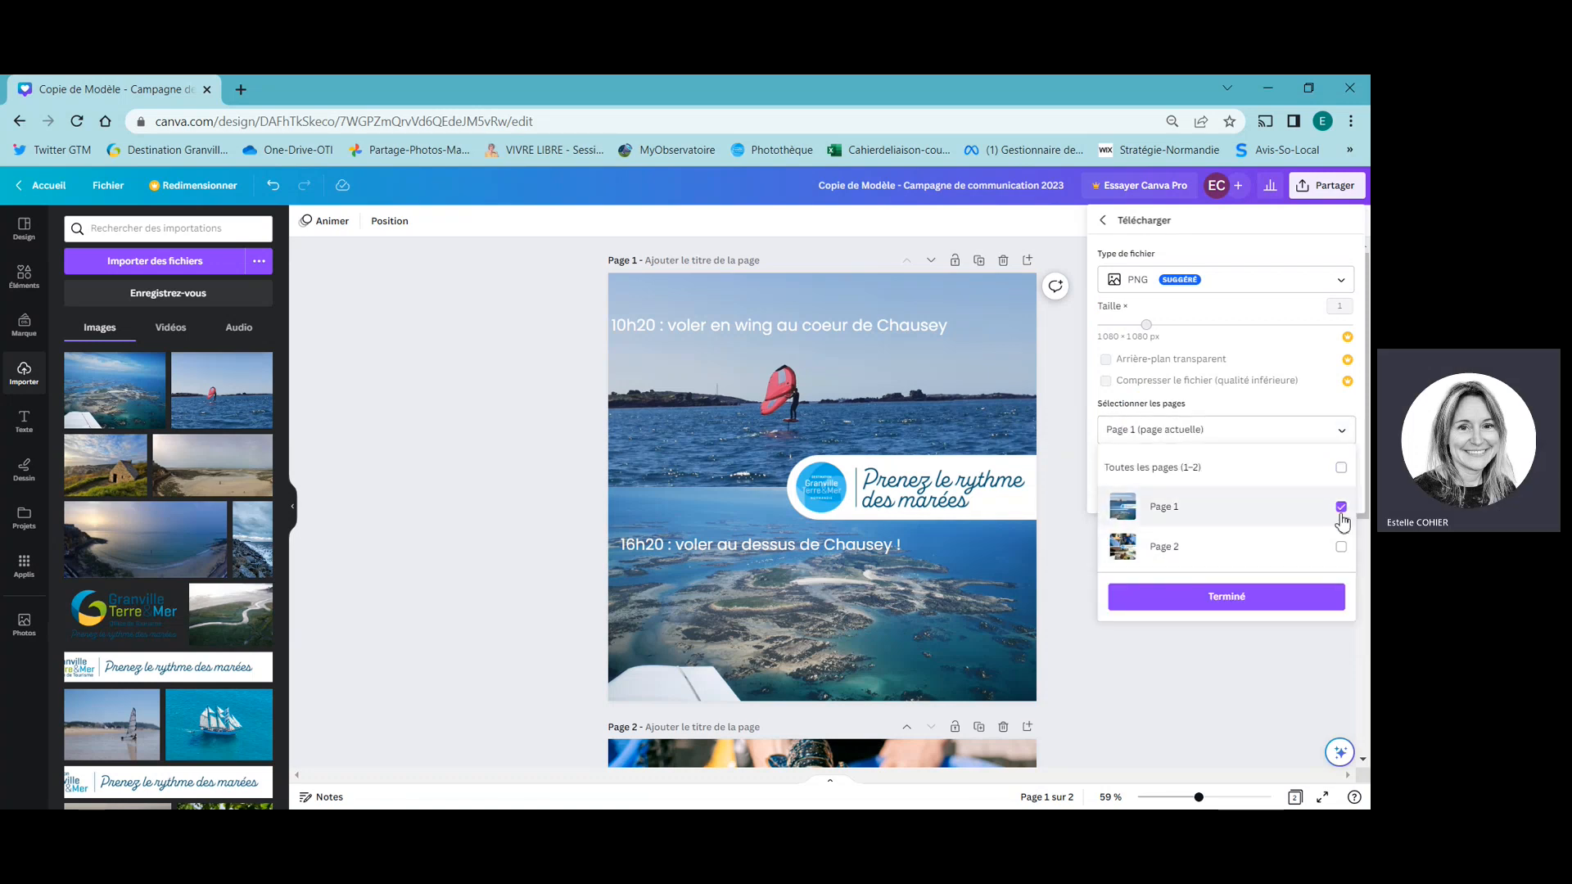
left_click(1256, 598)
left_click(1255, 498)
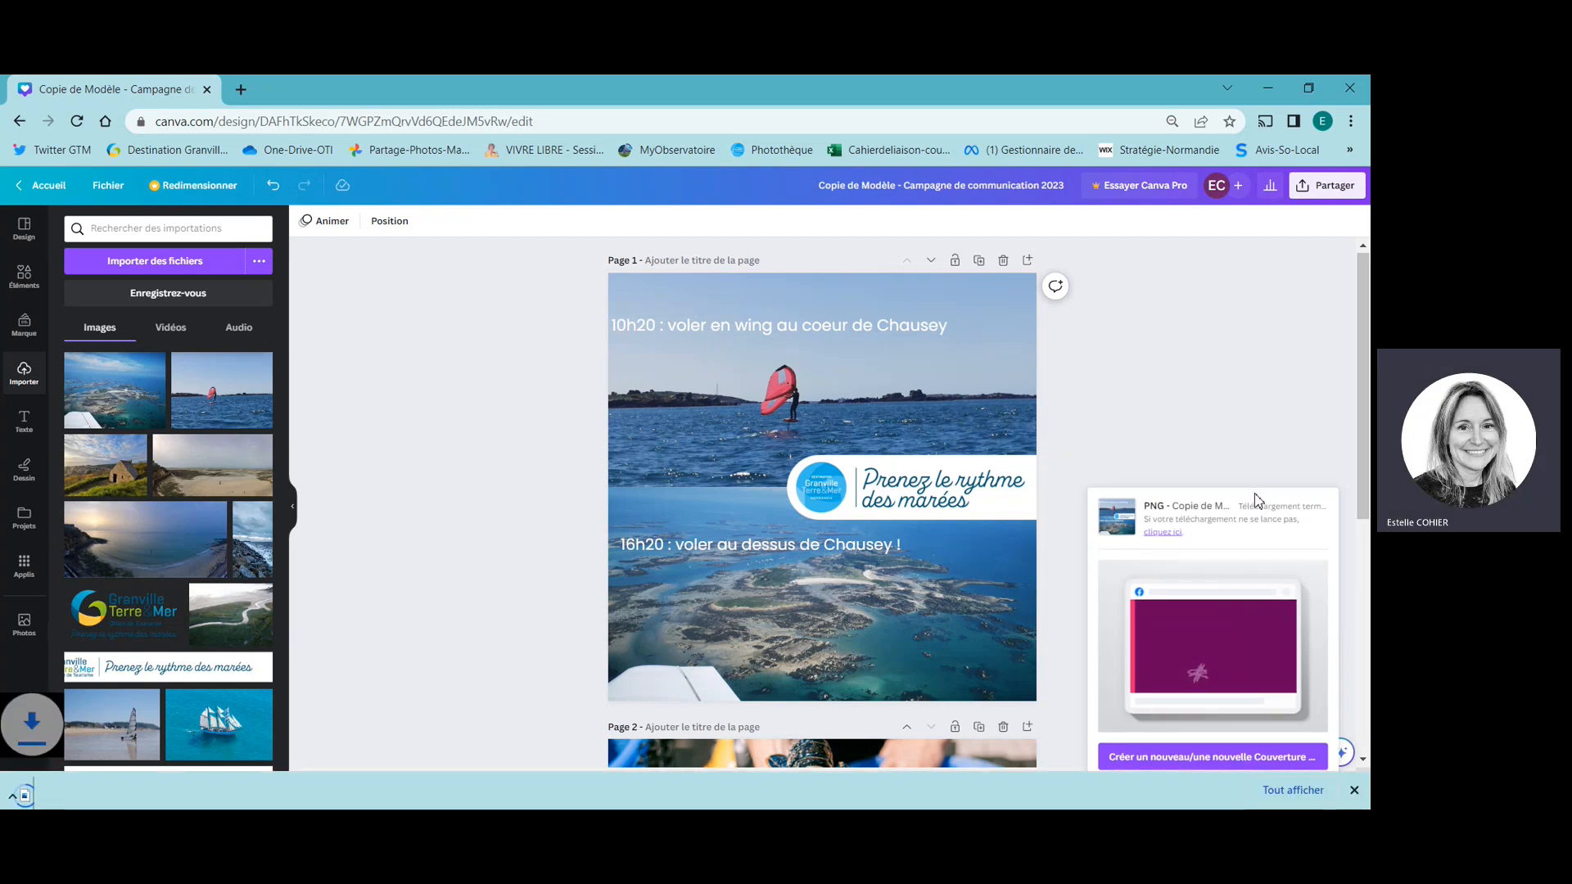
Open the downloaded PNG to check it, and dismiss the browser's download bar and the download notification.
left_click(126, 791)
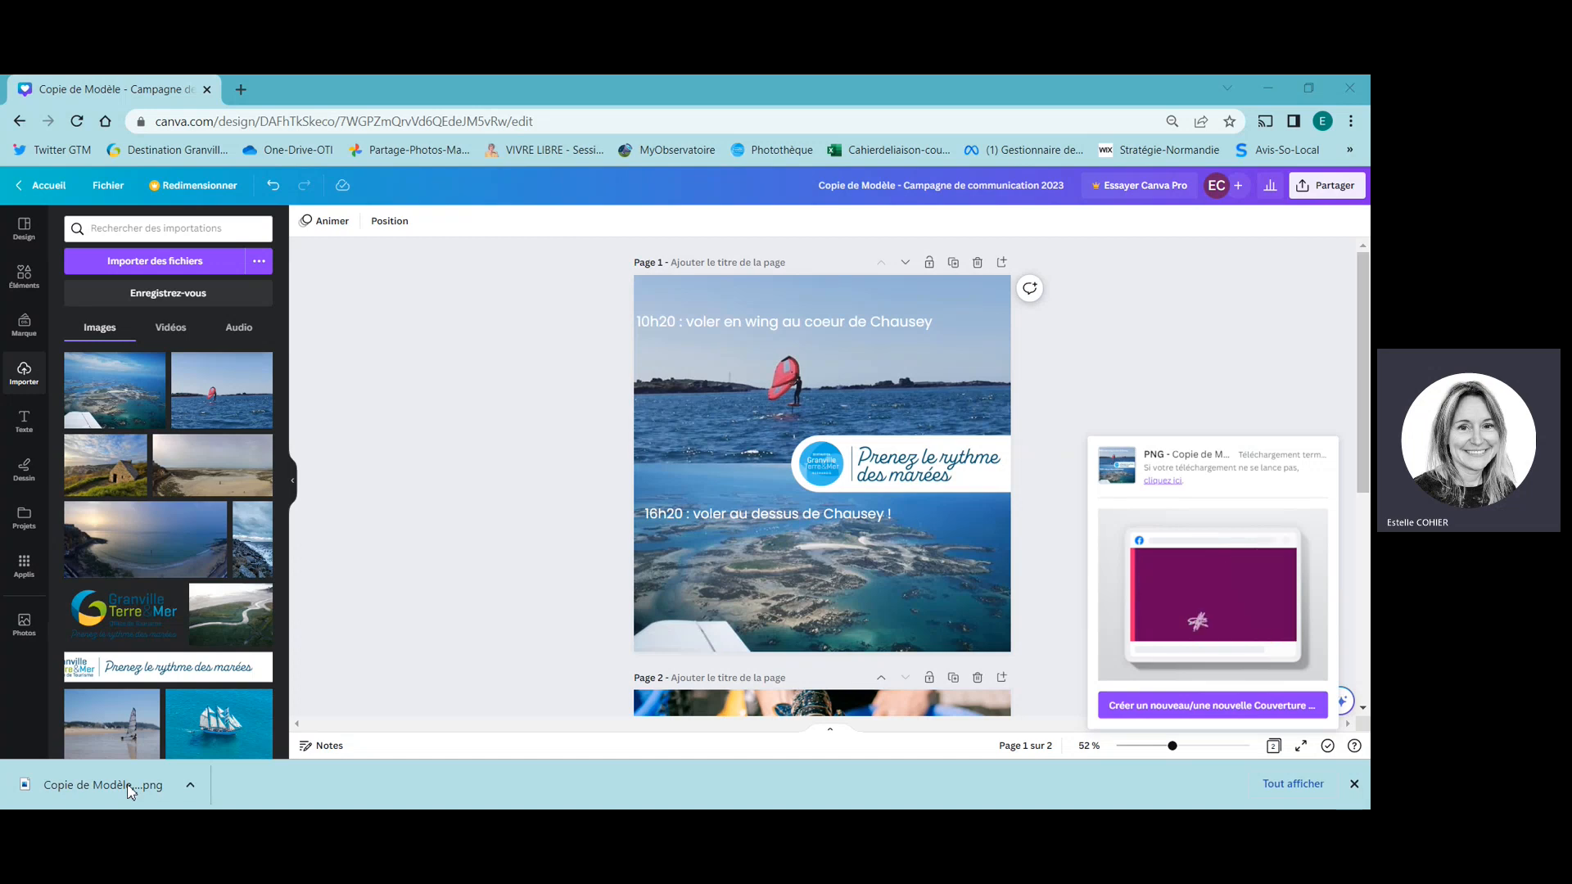
left_click(1355, 783)
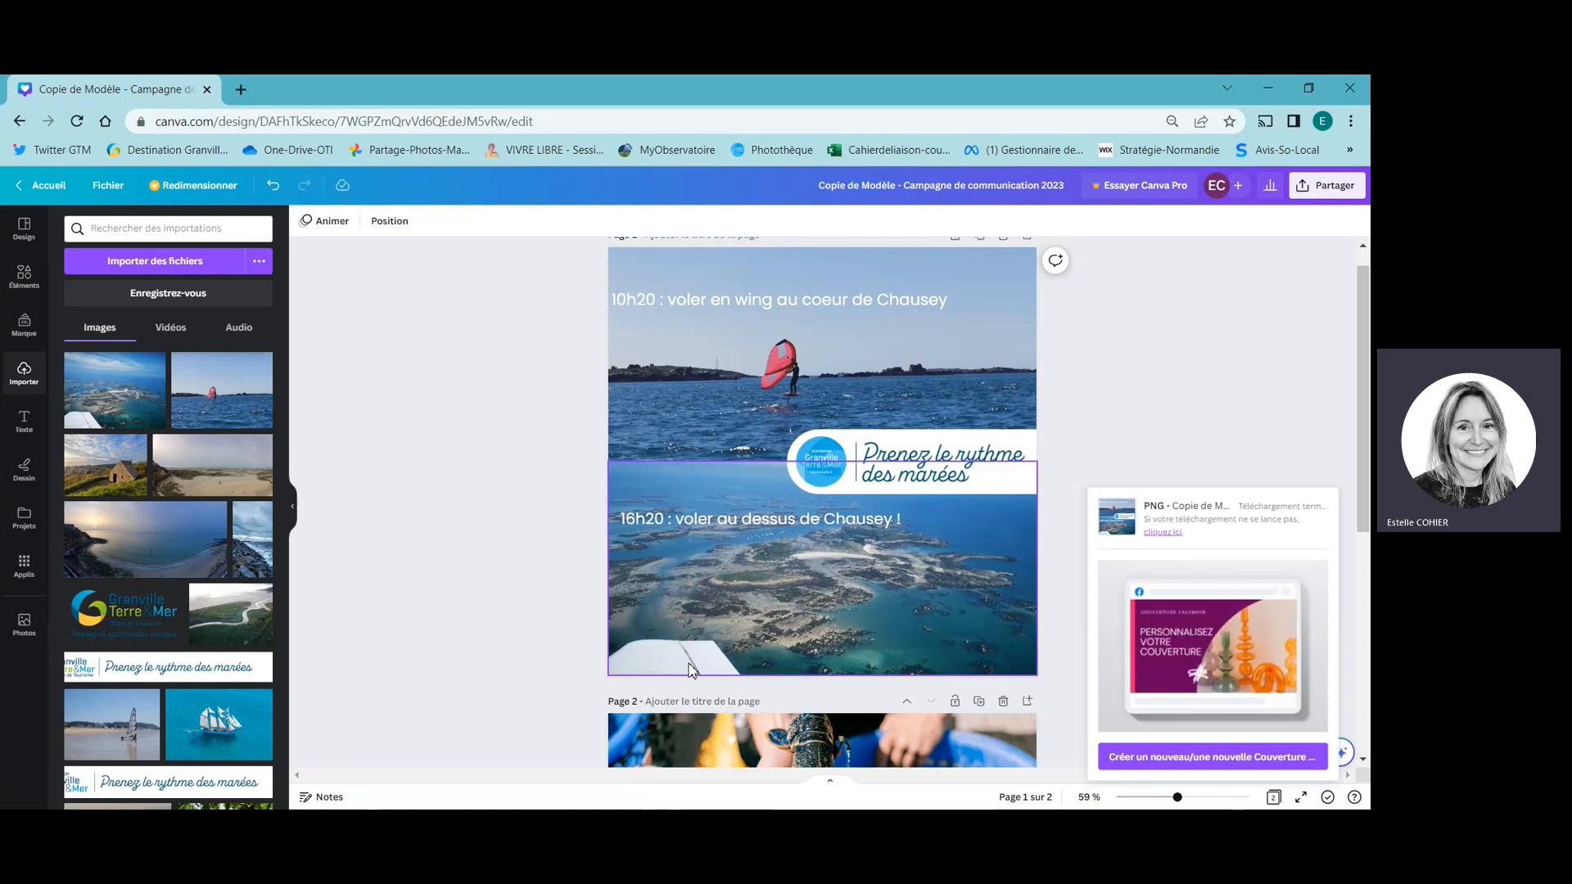
left_click(1134, 426)
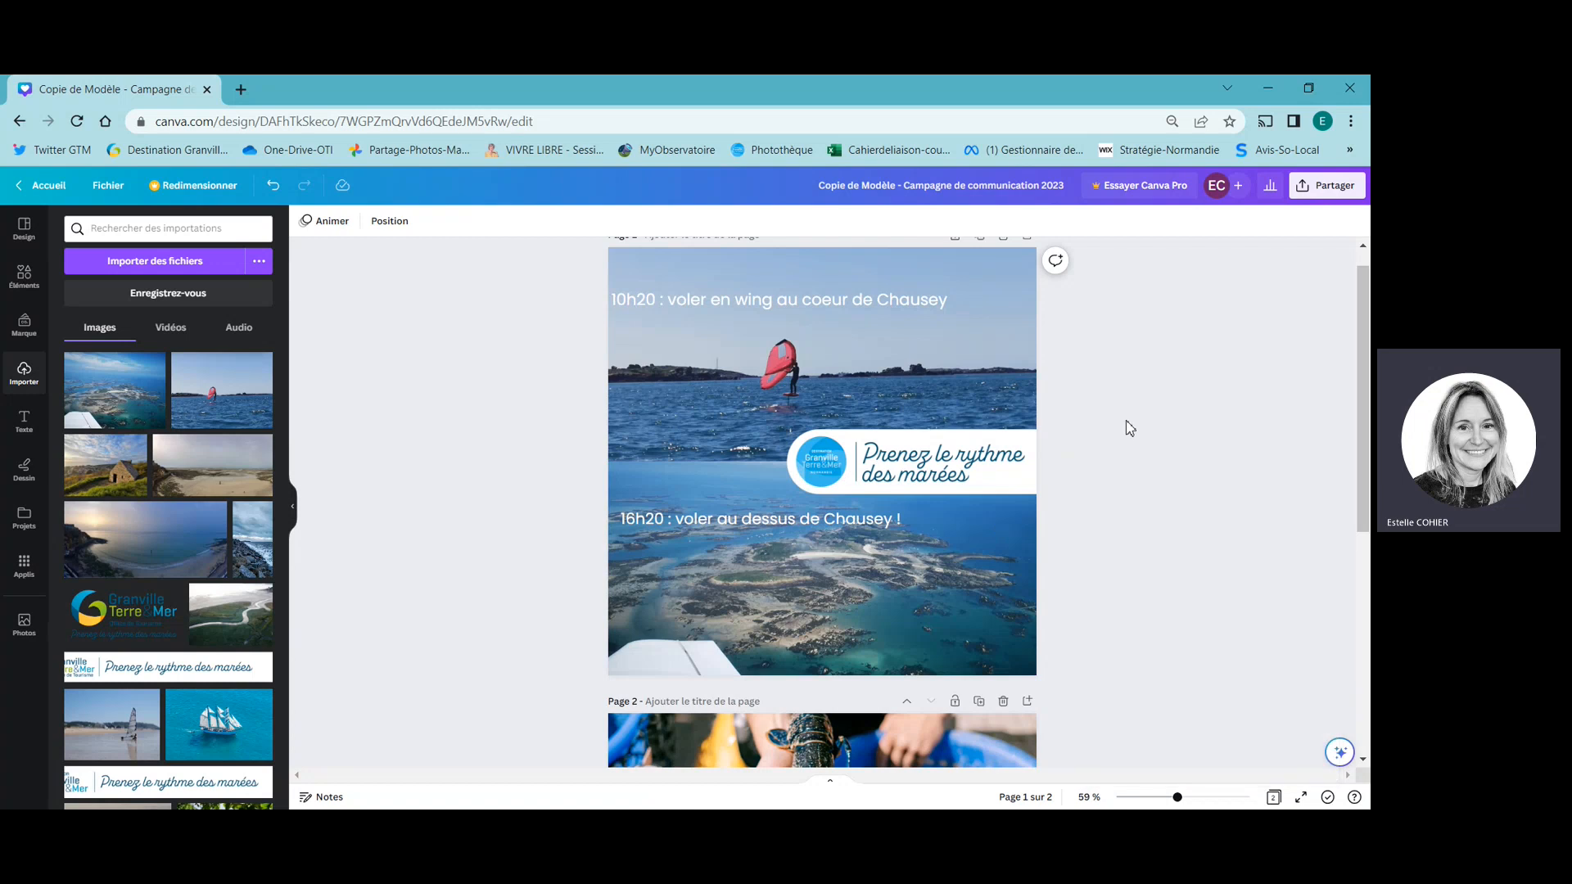